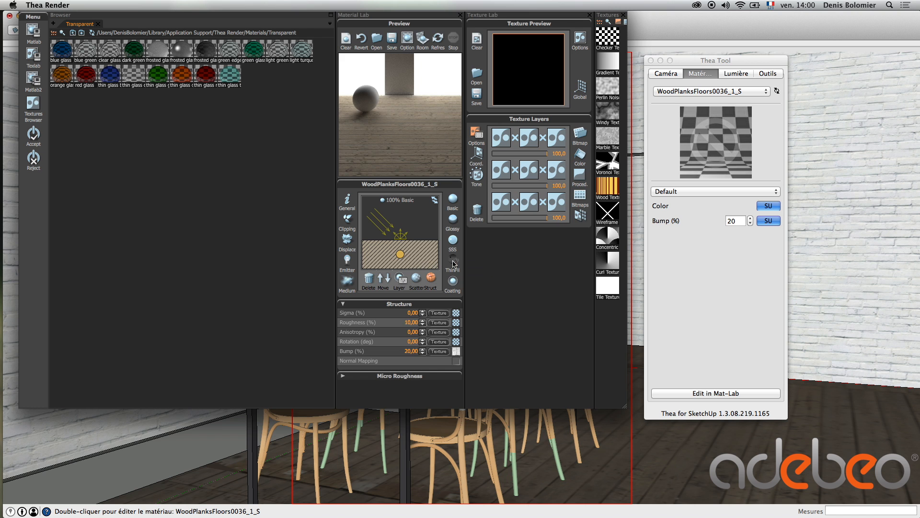
Try thin film and coating layers on the WoodPlanksFloors0036_1_S material and delete both layers
left_click(453, 261)
left_click(454, 281)
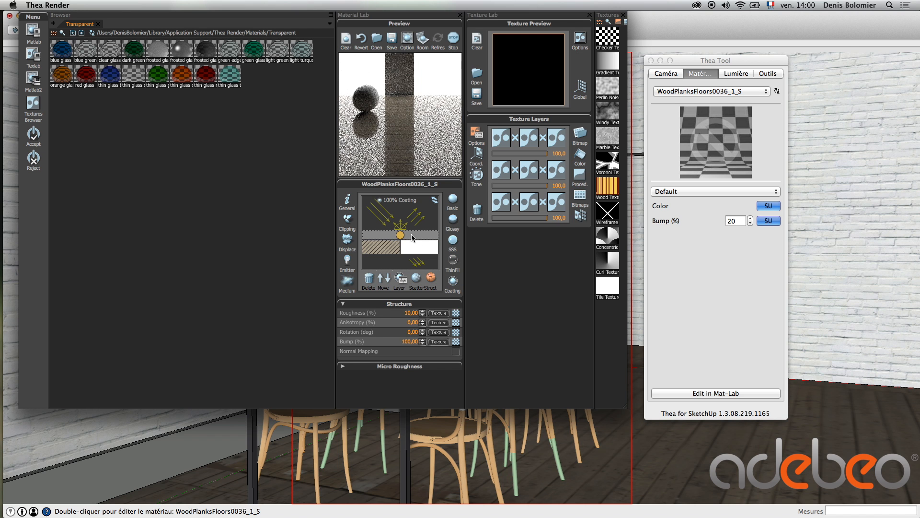
left_click(424, 248)
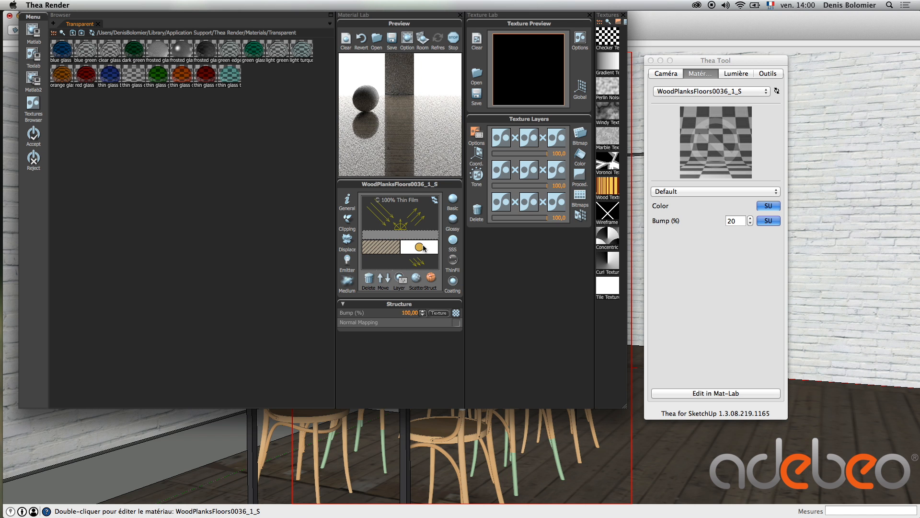
left_click(370, 280)
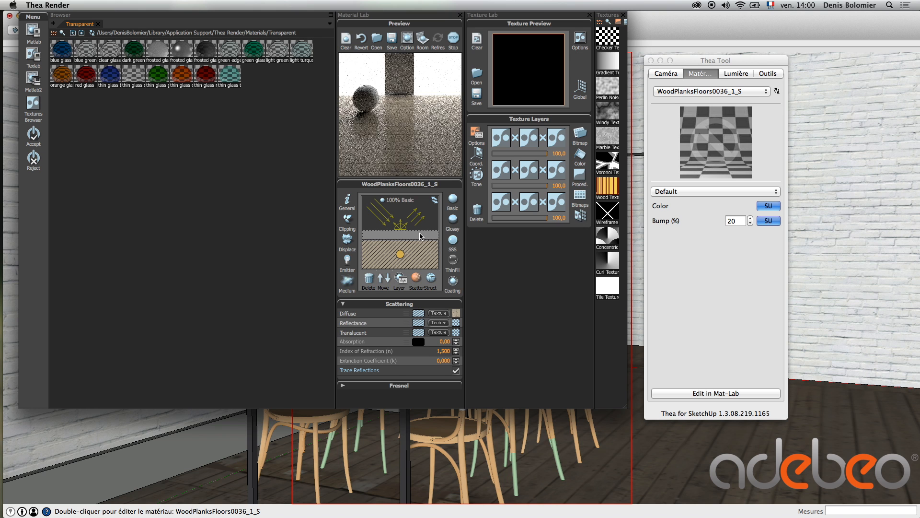
left_click(370, 283)
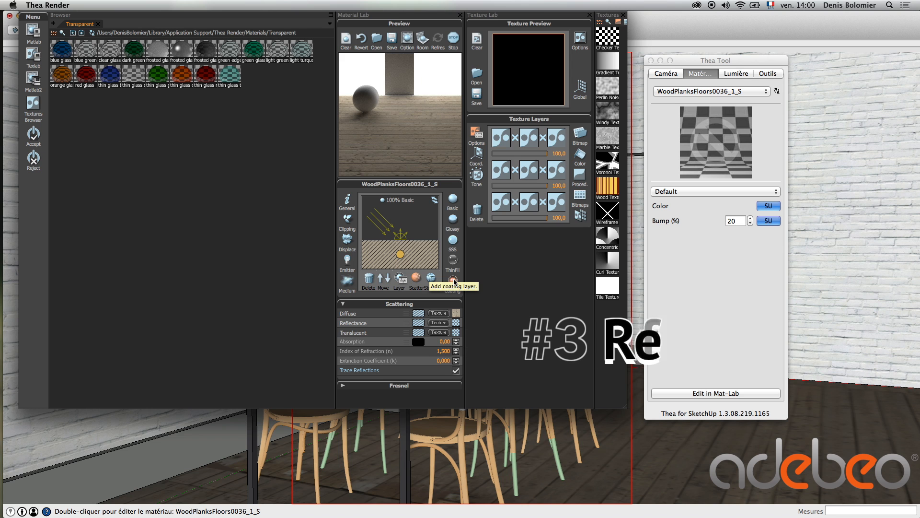
Add a coating layer over the wood planks material's basic layer and set the coating's roughness to 30 %
left_click(453, 281)
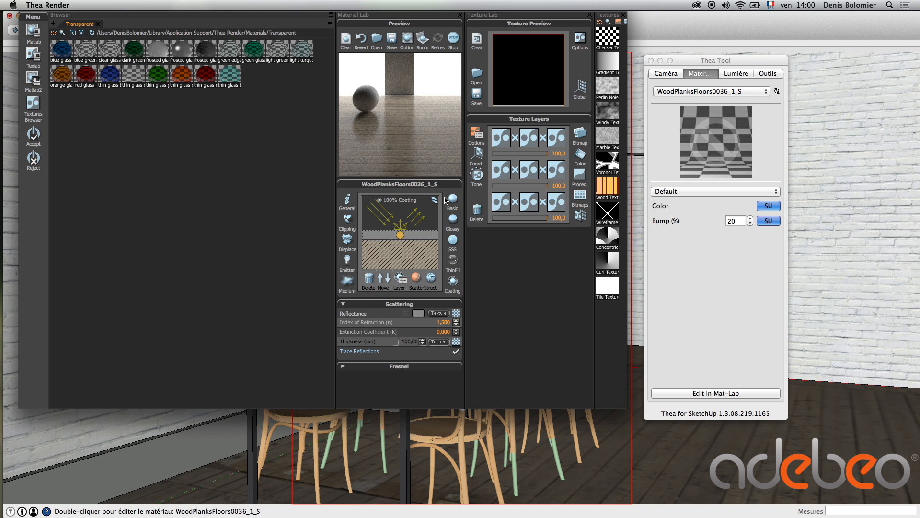
left_click(431, 287)
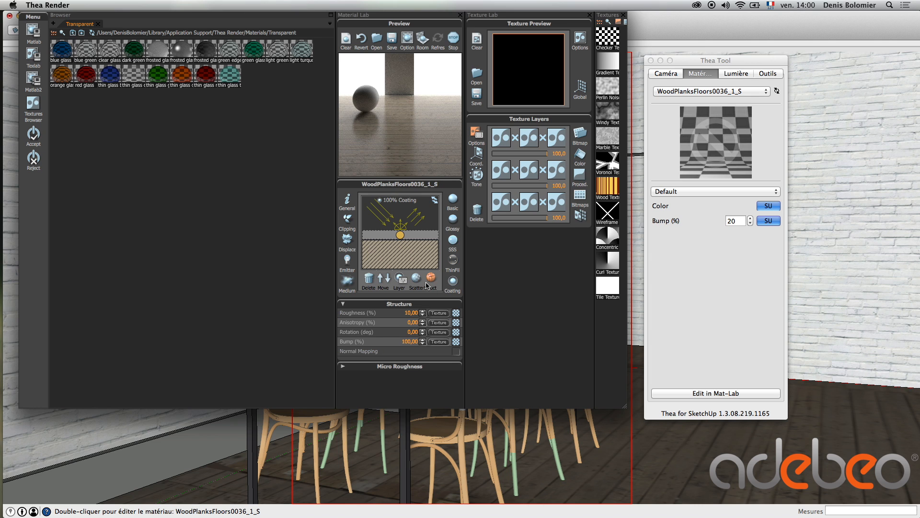
left_click(417, 279)
left_click(431, 279)
left_click_drag(408, 313, 403, 317)
key("BackSpace")
key("Return")
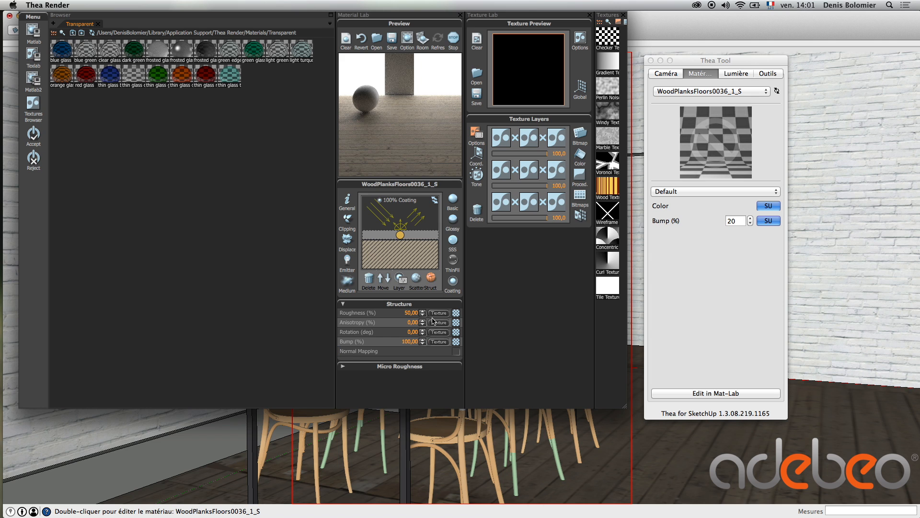
left_click(401, 323)
left_click_drag(409, 314, 404, 313)
type("3")
left_click(404, 323)
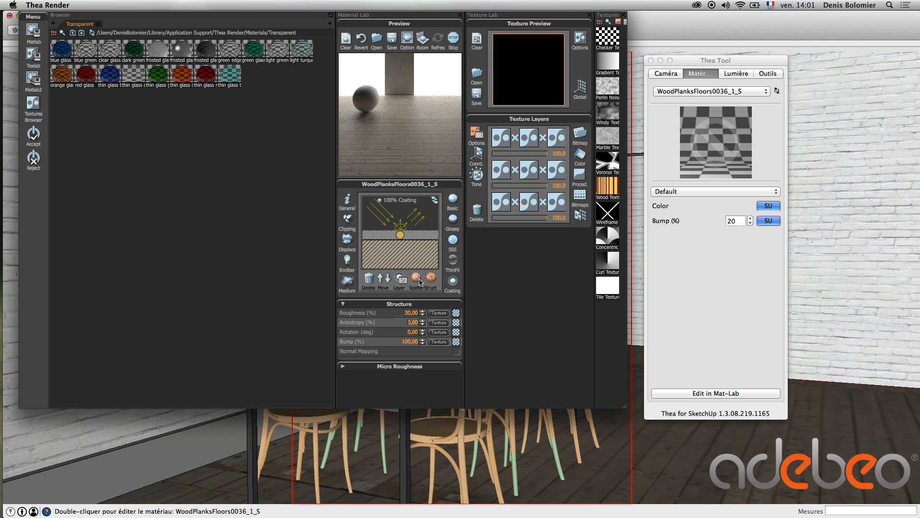
Copy the basic layer's diffuse texture and paste it as the same layer's bump texture
left_click(415, 255)
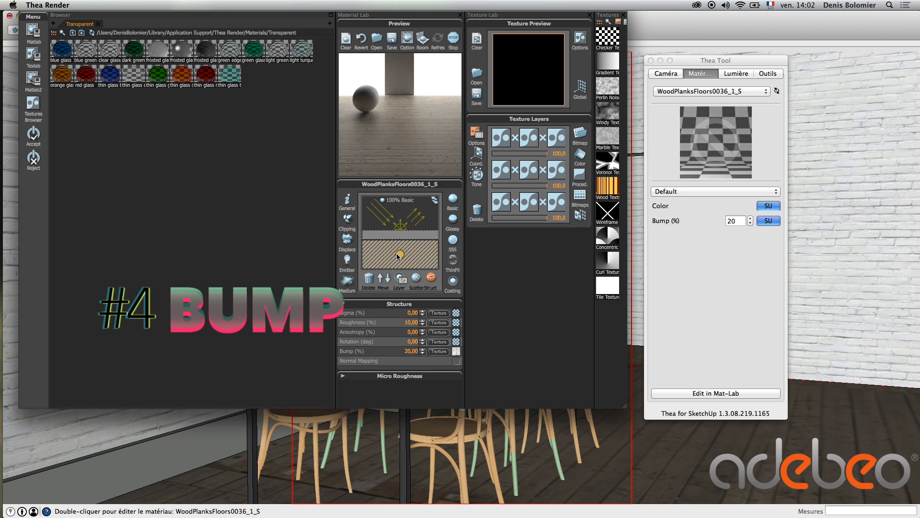
left_click(425, 286)
right_click(457, 314)
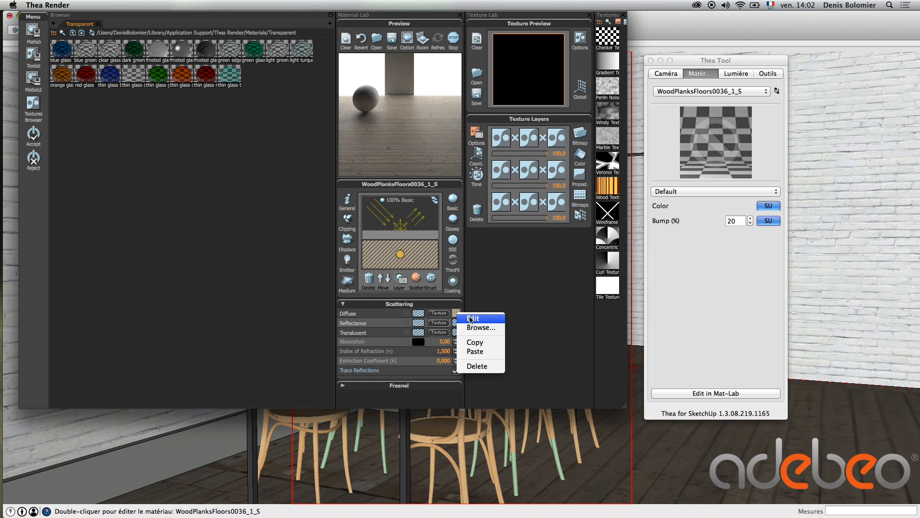
left_click(484, 343)
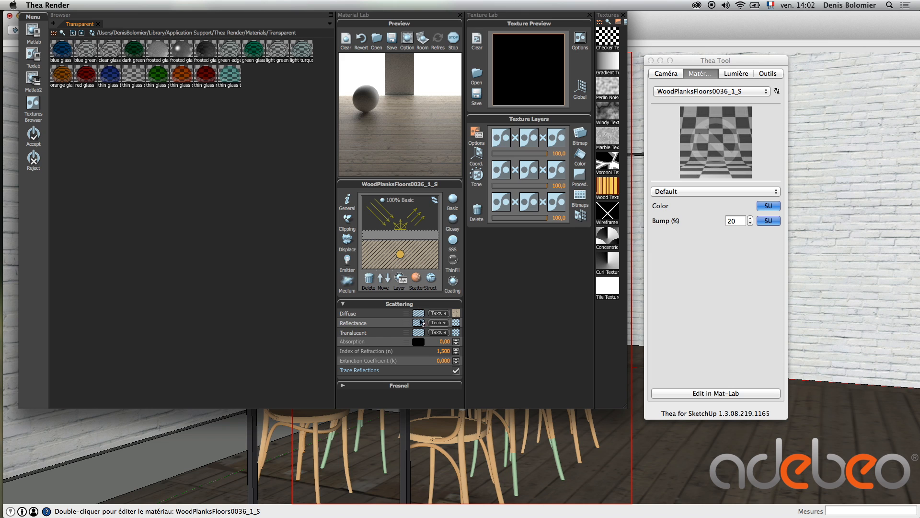
left_click(432, 280)
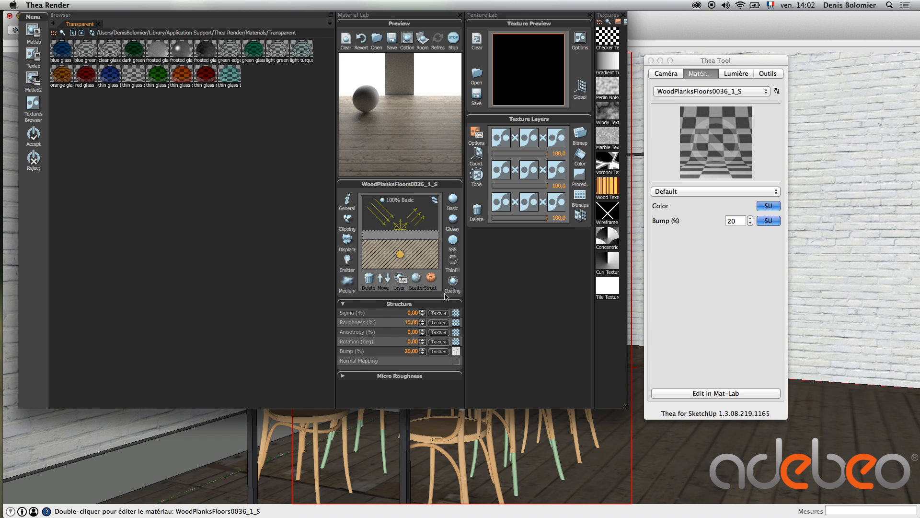
right_click(456, 353)
left_click(479, 392)
Try a different bump strength for the basic layer of the wood planks material
left_click_drag(408, 350, 399, 351)
type("4")
key("Return")
double_click(411, 350)
type("6")
Switch the material preview room to wall and refresh the preview
left_click(422, 43)
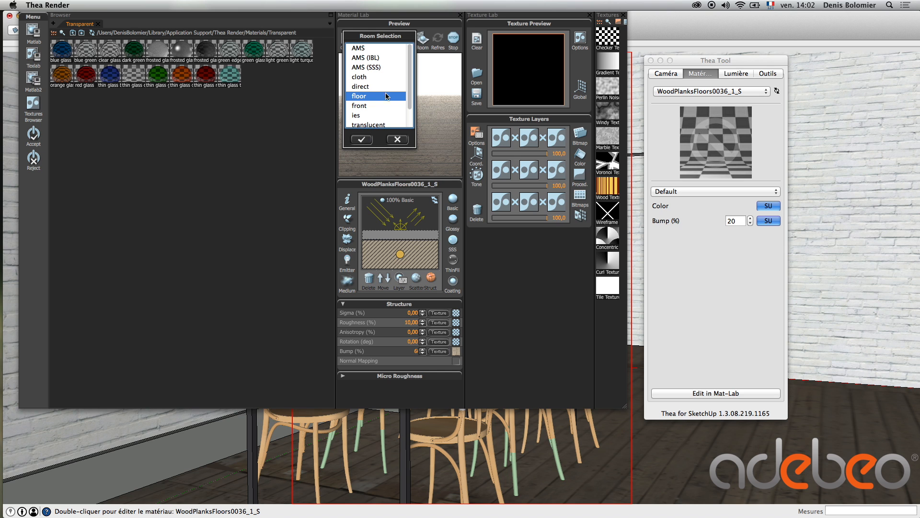
scroll(376, 98, "down", 4)
left_click(372, 122)
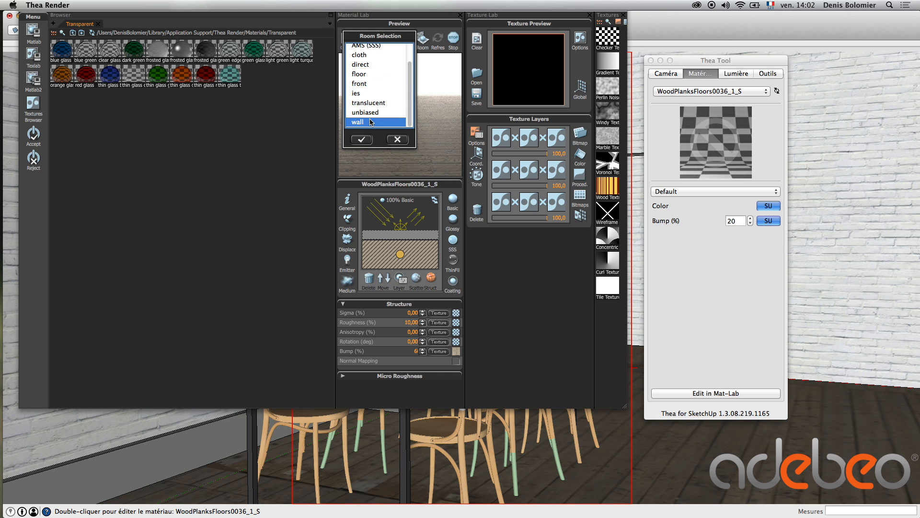
left_click(357, 140)
left_click(437, 38)
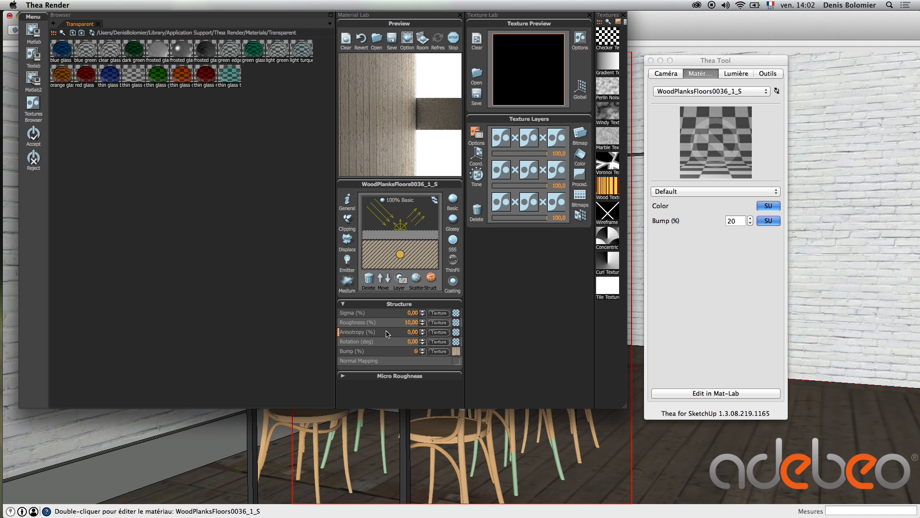
Set the basic layer's bump strength to 20 %
type("0")
key("Return")
type("2")
Edit the bump texture's bitmap and set its tone mapping saturation to -100
left_click(443, 352)
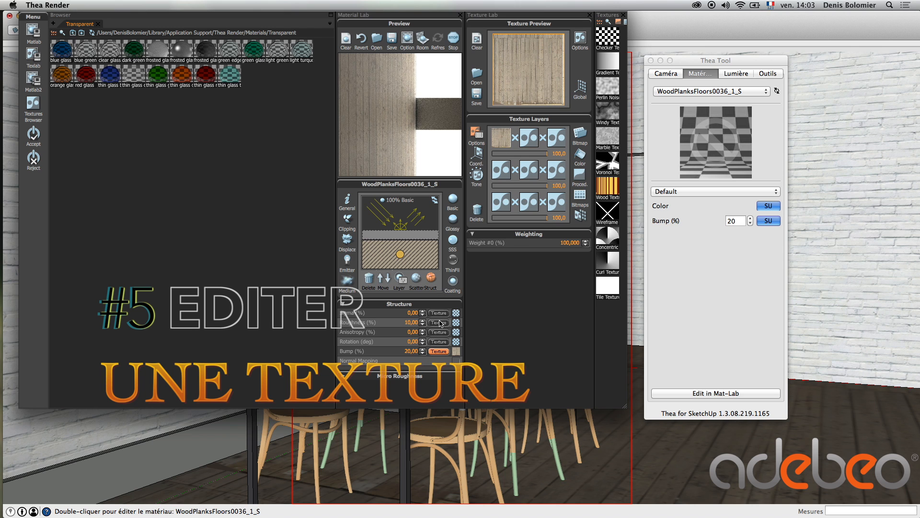
left_click(504, 140)
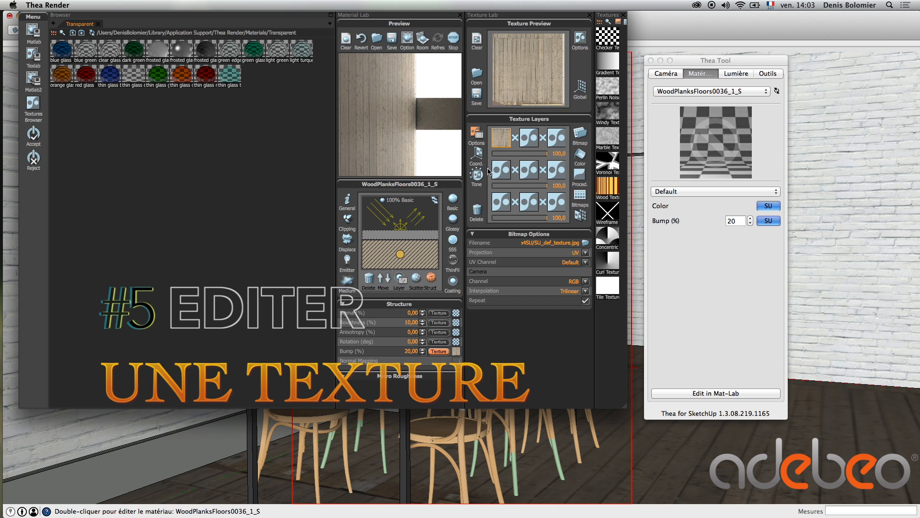
left_click(480, 176)
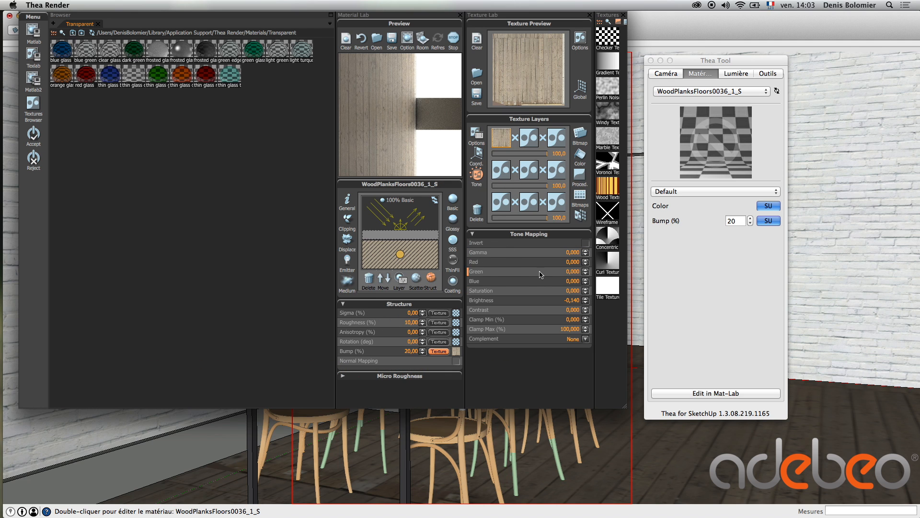
double_click(568, 291)
type("-100")
key("Return")
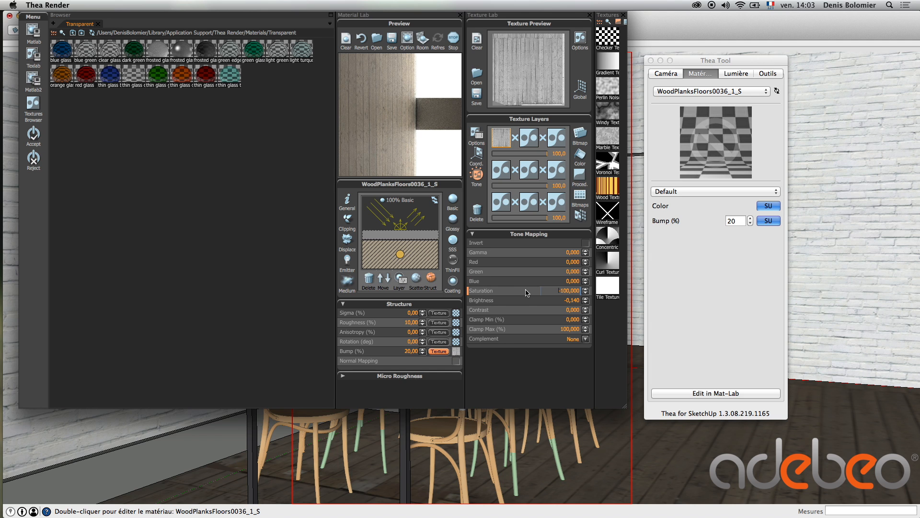
Edit the diffuse texture's tone mapping, trying strong saturation values and reducing the saturation to 1
left_click(416, 279)
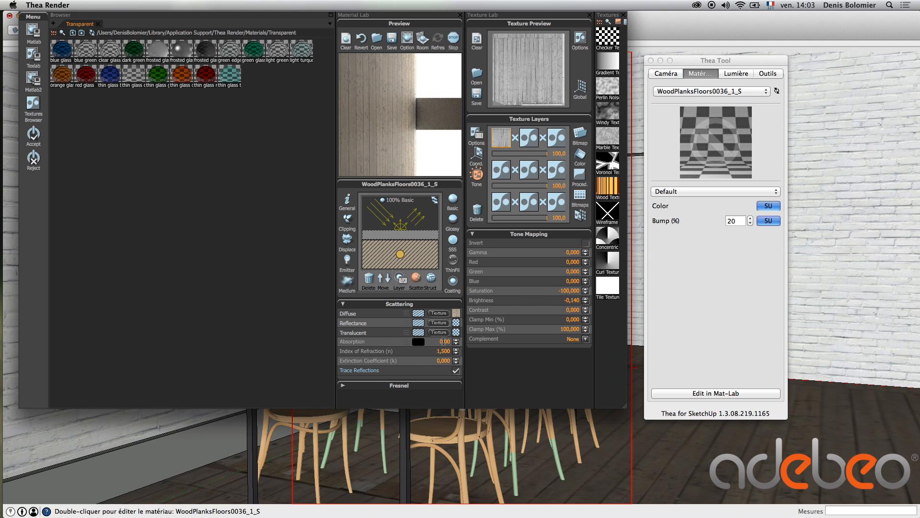
left_click(437, 314)
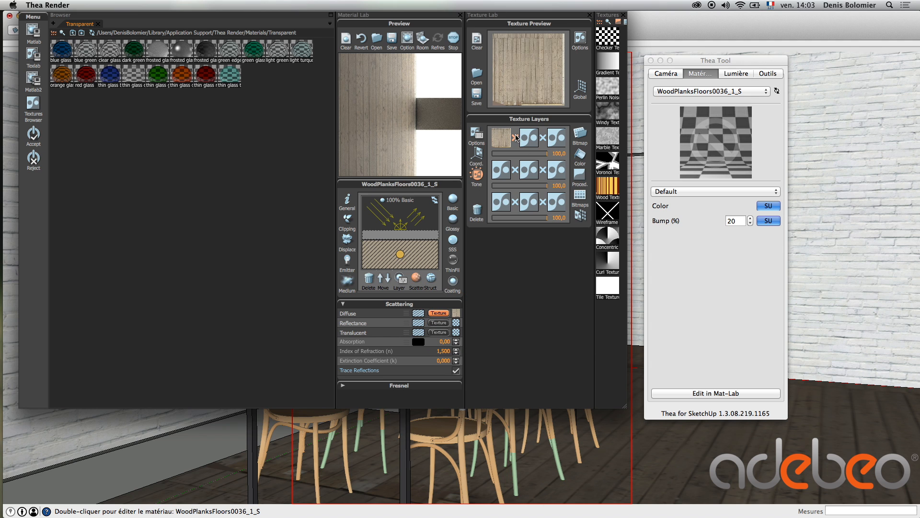
left_click(496, 139)
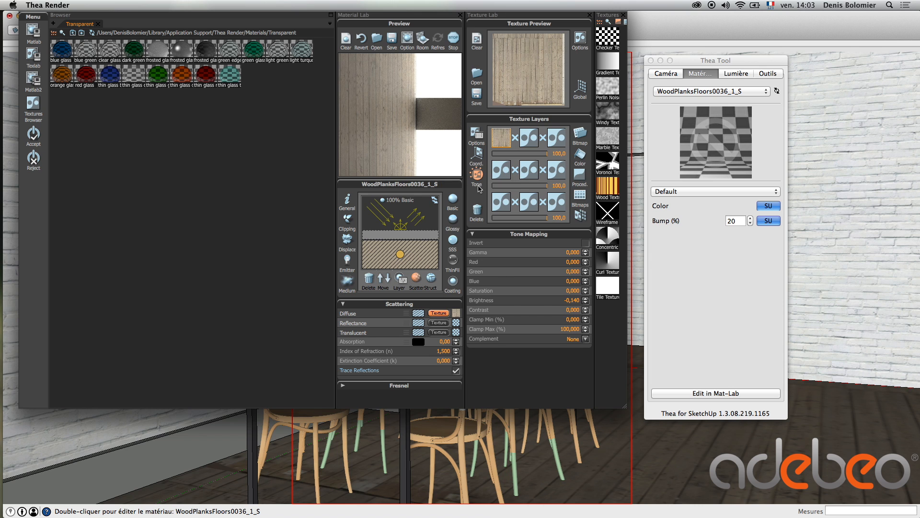
left_click(569, 290)
type("25")
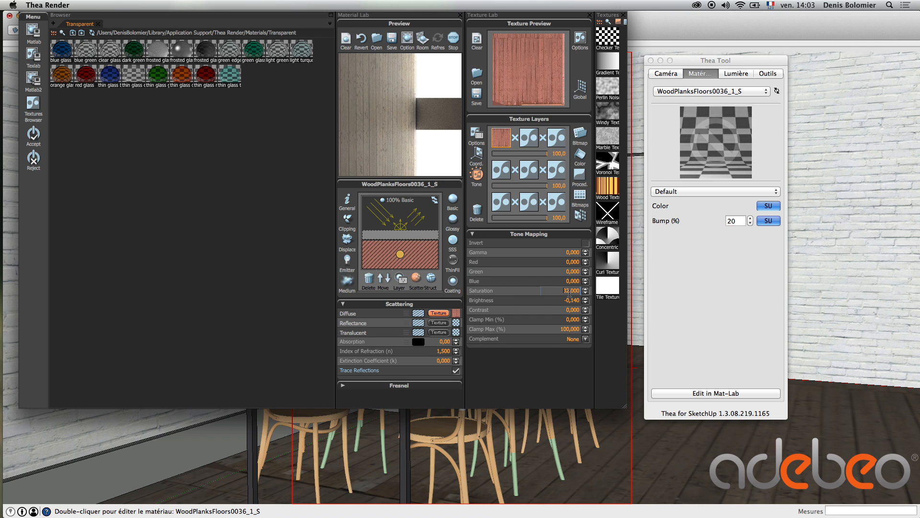
scroll(569, 293, "up", 20)
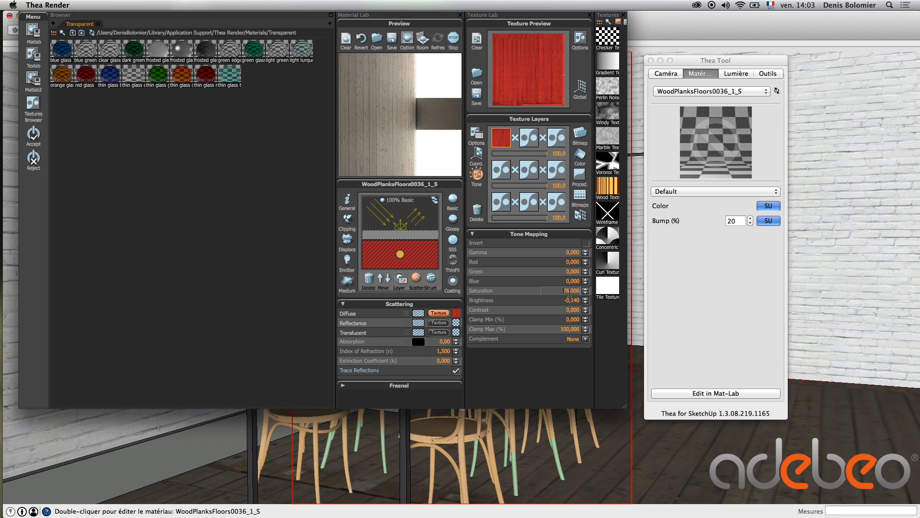
scroll(569, 292, "down", 8)
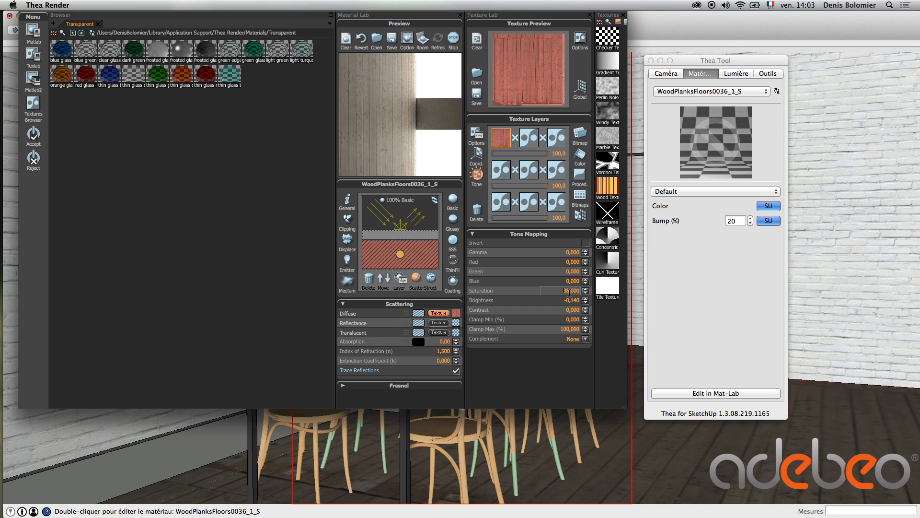
scroll(569, 292, "down", 15)
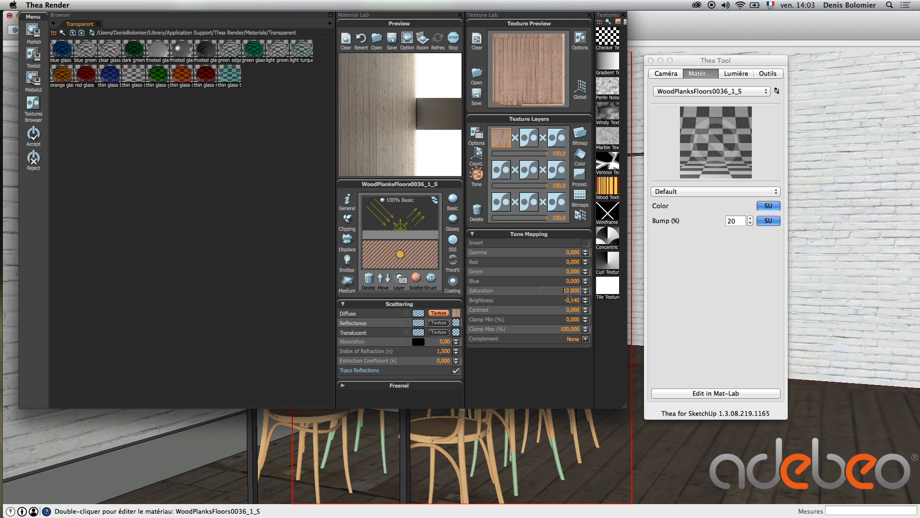
scroll(570, 291, "down", 2)
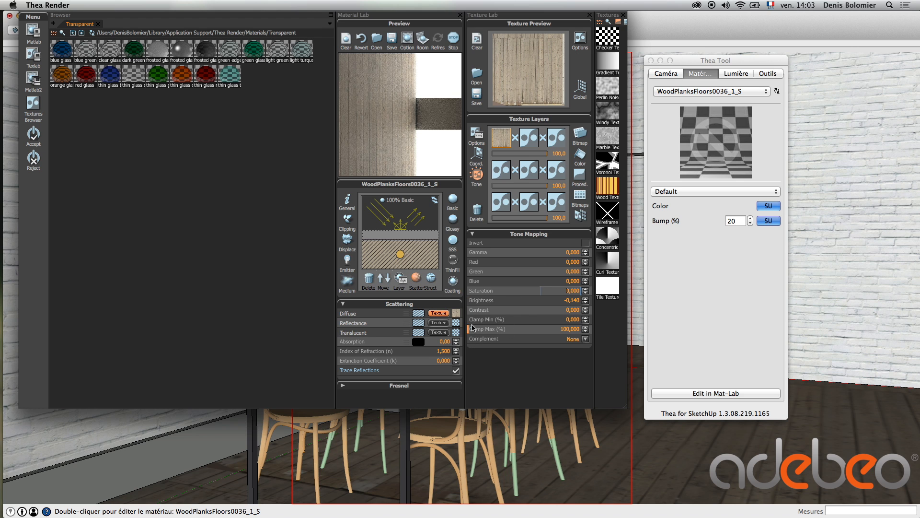
Raise the bump texture's contrast to 100 and accept the edited wood planks material
left_click(431, 278)
left_click(441, 356)
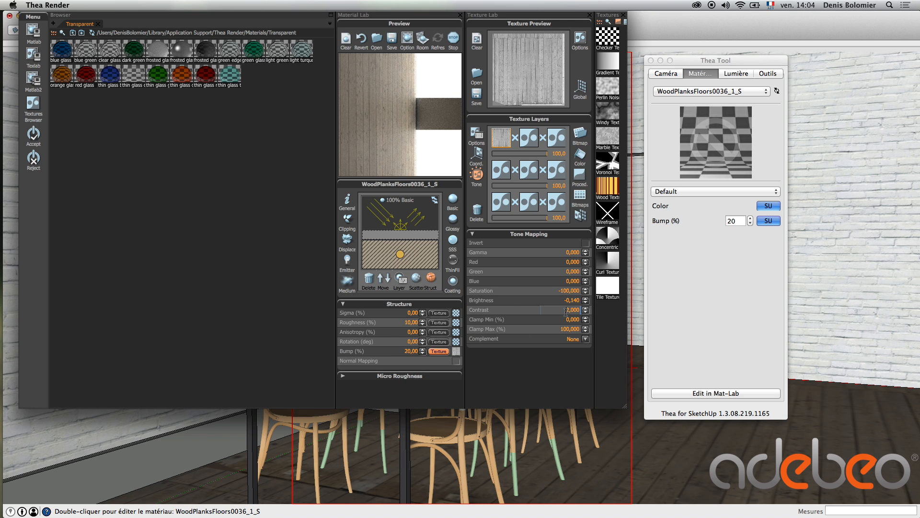
scroll(566, 312, "up", 20)
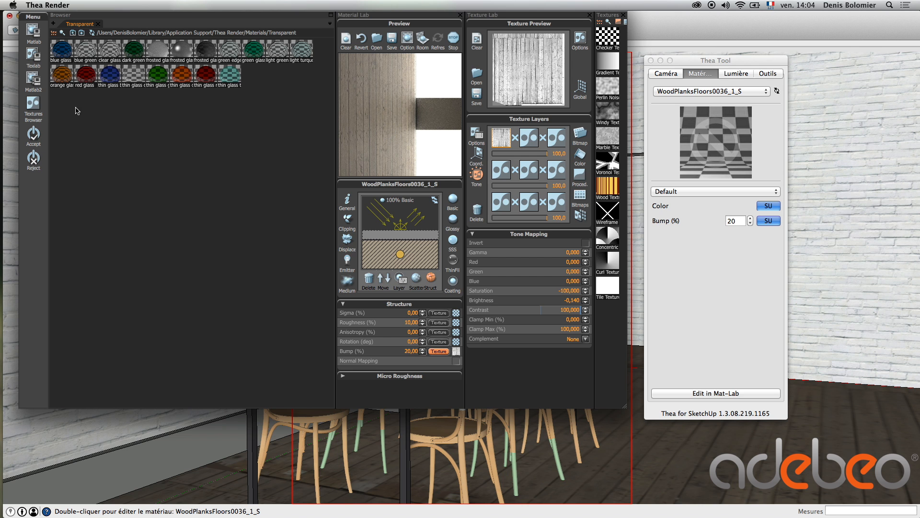
left_click(33, 134)
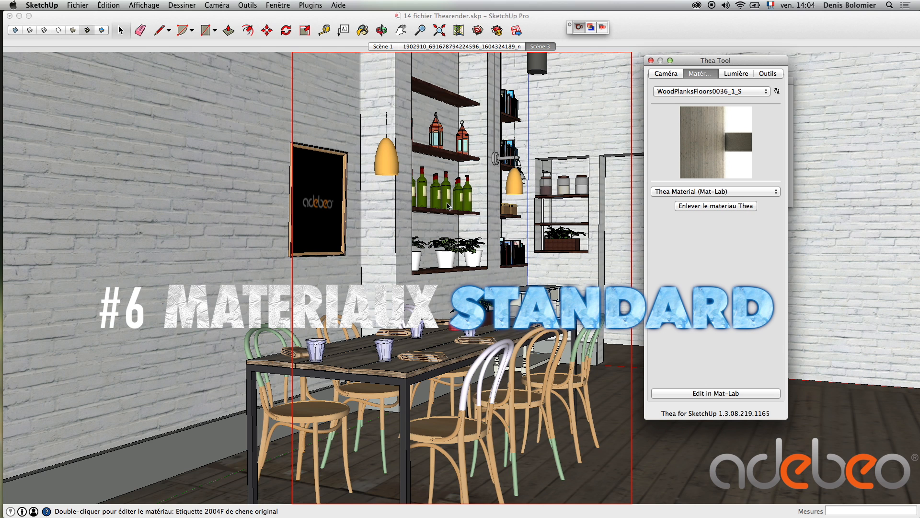
Apply the library's green glass to the shelf bottles' material Verre_translucide_vert_foncé and accept it
left_click(450, 205)
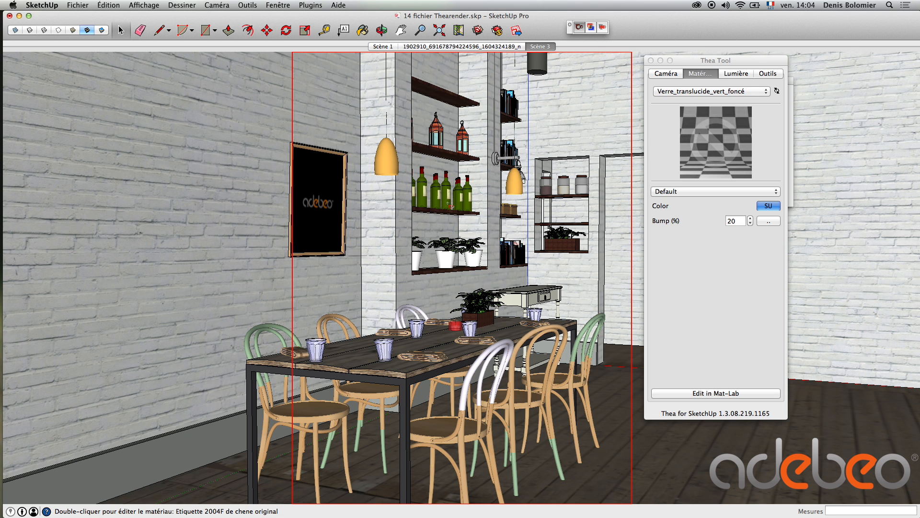
double_click(449, 203)
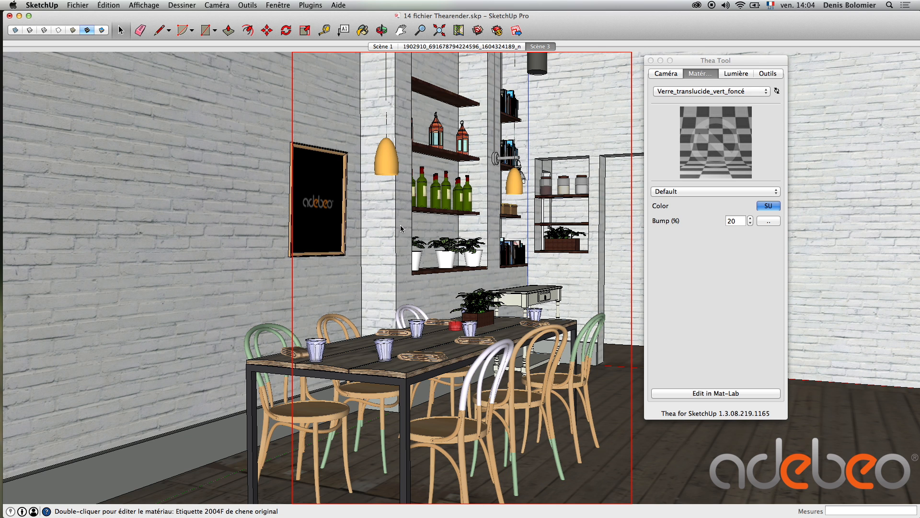
left_click_drag(250, 56, 383, 101)
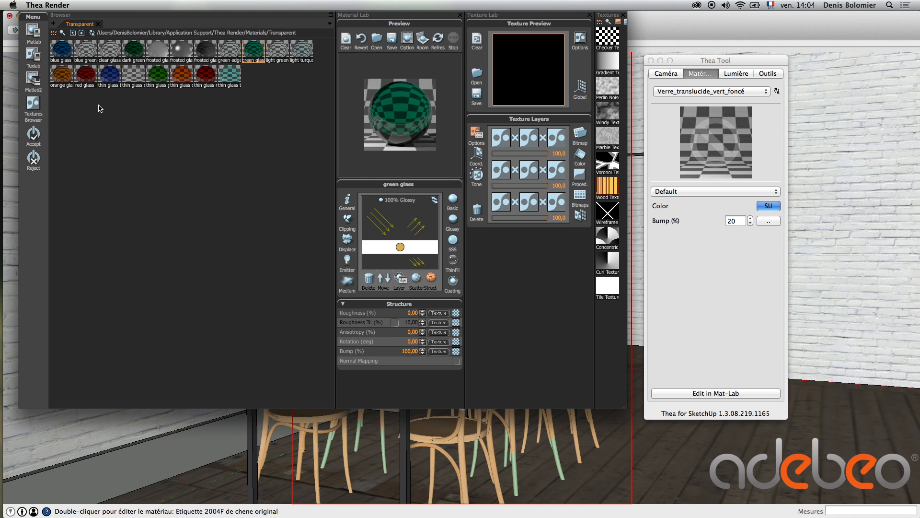
left_click(34, 134)
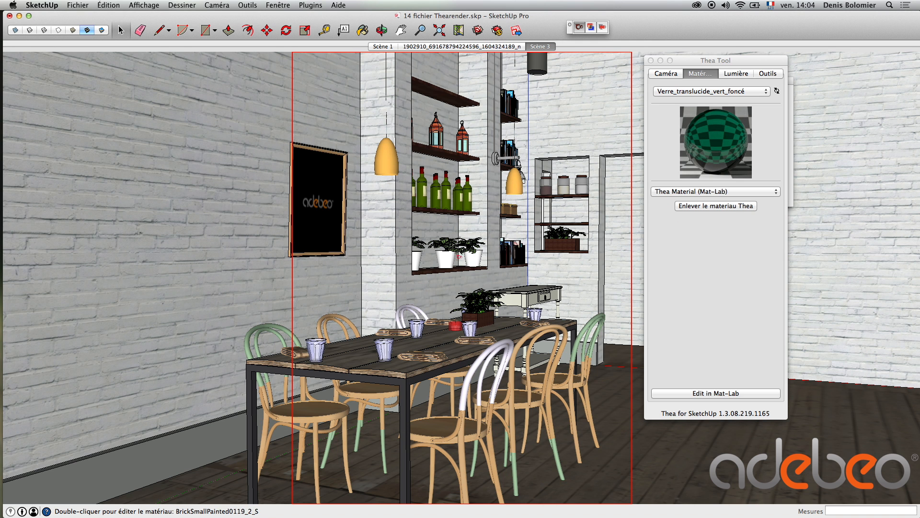
Apply the deep copper metal from the Metals library to the shelf lanterns' material Matière8 and accept it
double_click(439, 127)
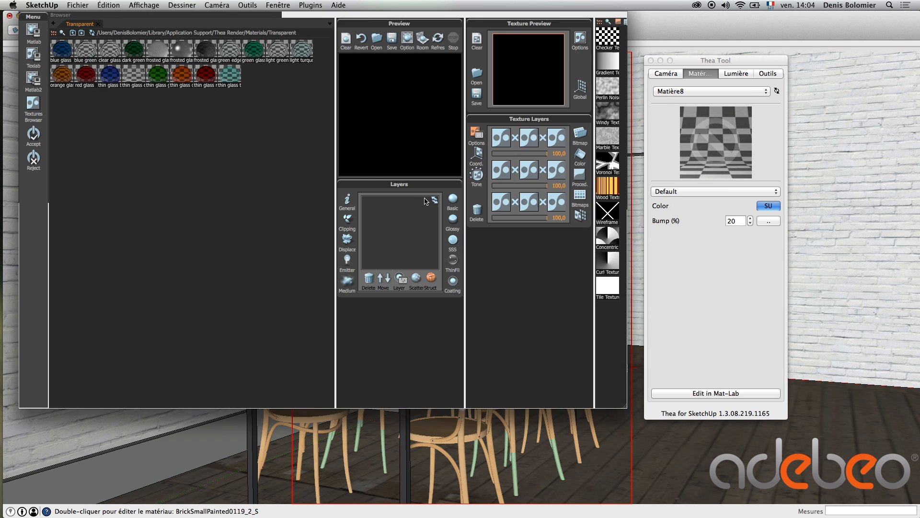
left_click(97, 23)
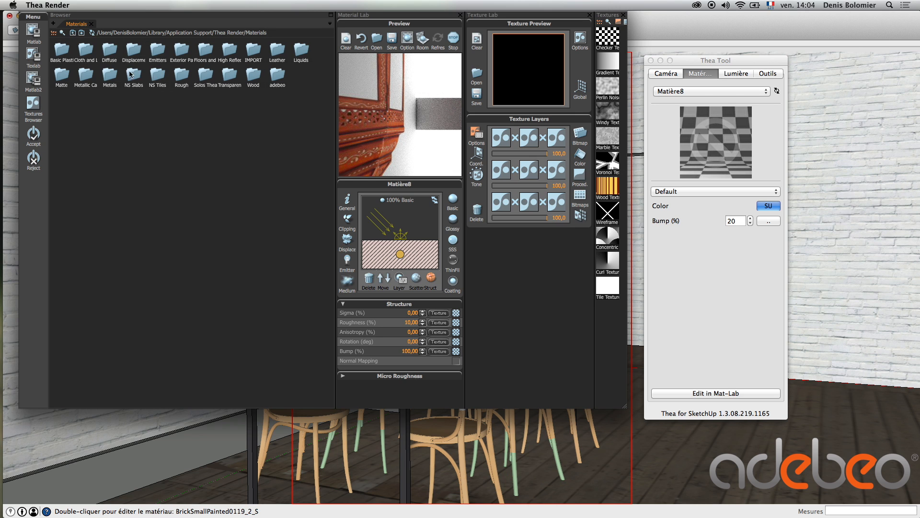
double_click(110, 74)
double_click(130, 51)
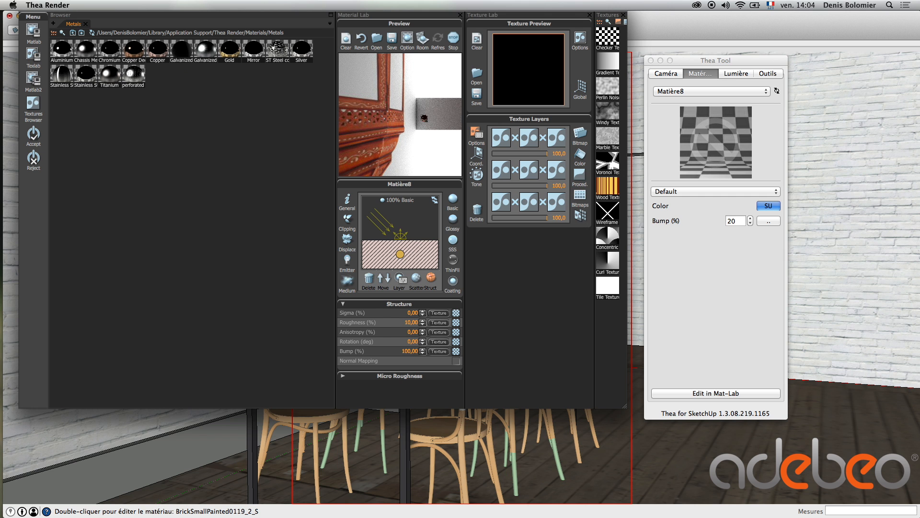
left_click(33, 133)
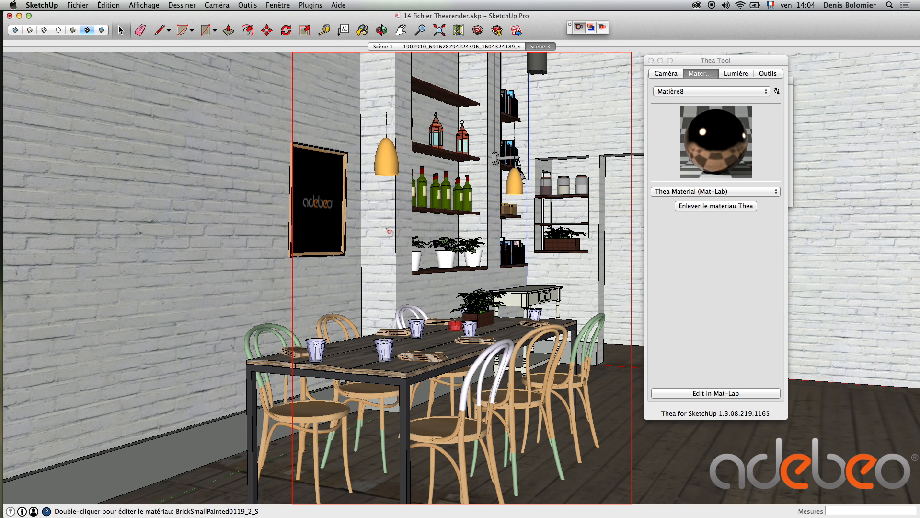
Apply the library metal Galvanized 01 to the dining table legs' material Matière2 and accept it
left_click(375, 232)
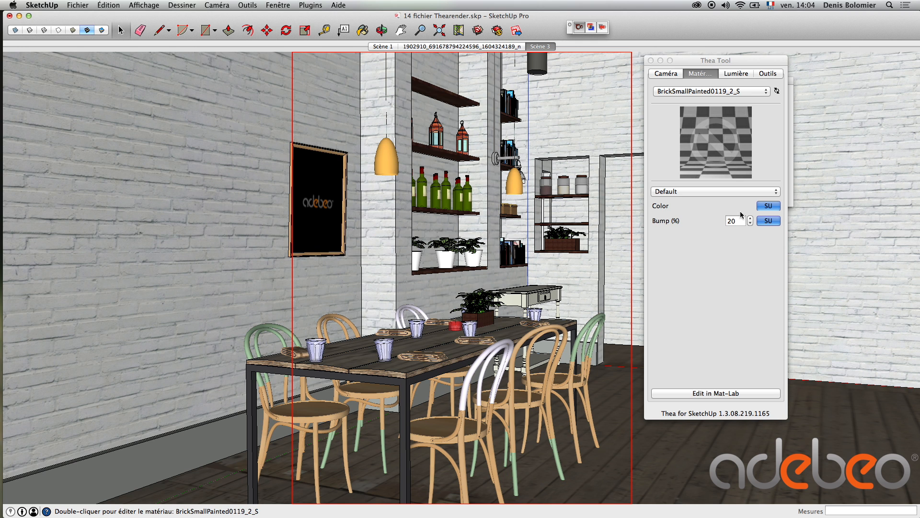
double_click(407, 408)
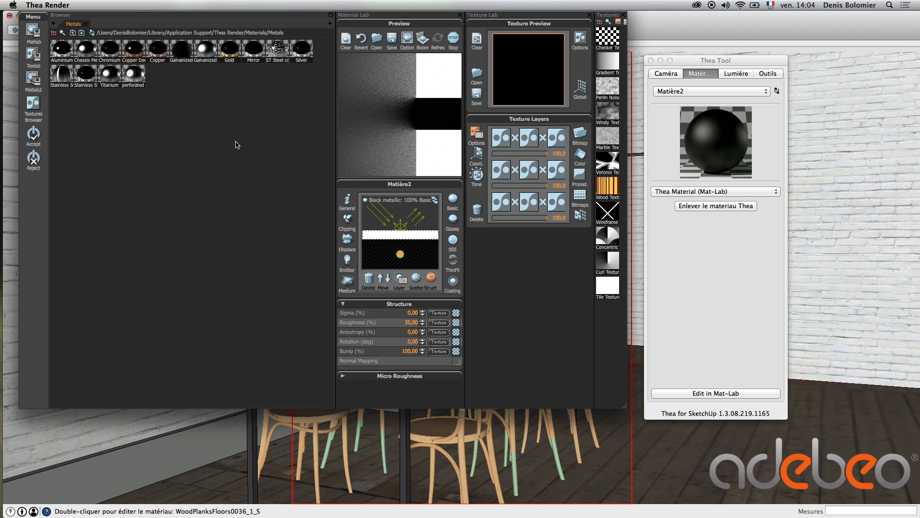
left_click_drag(182, 48, 423, 151)
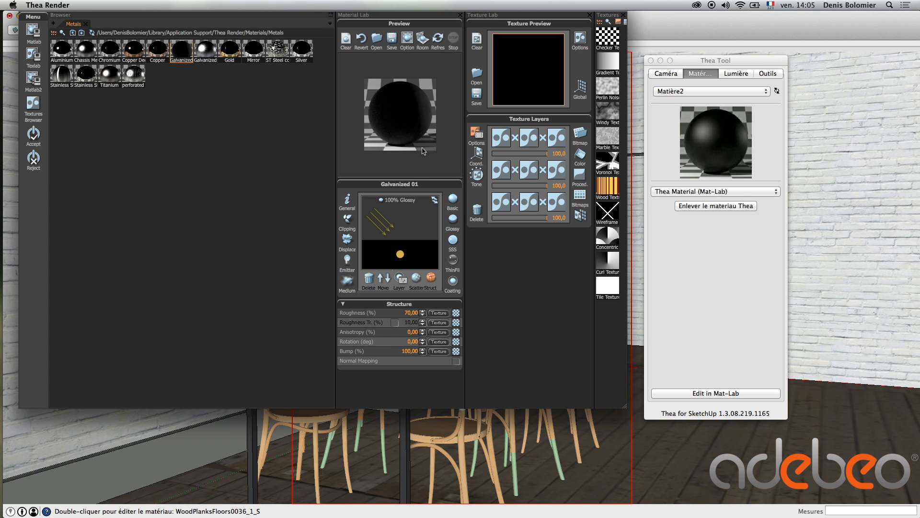
left_click(33, 134)
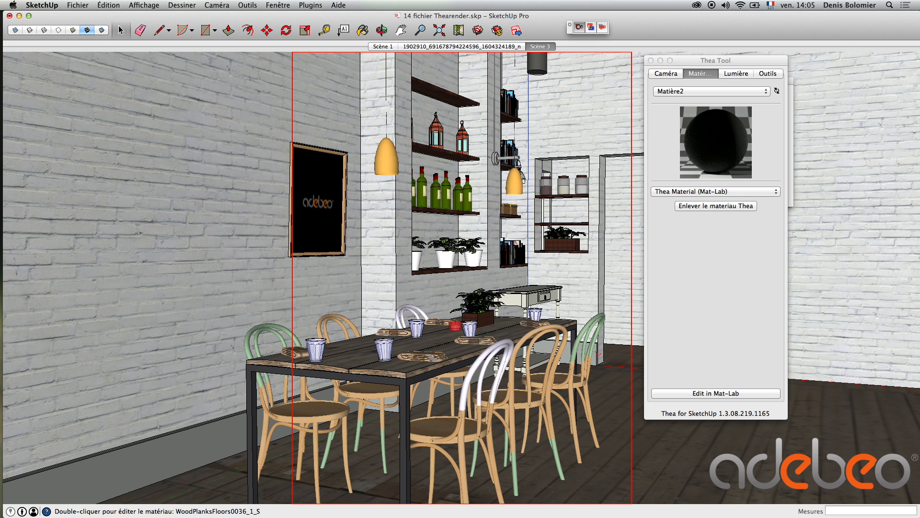
Select the coating layer of the white side table's material 139266#1 and accept it as a Thea material
left_click(532, 292)
double_click(532, 292)
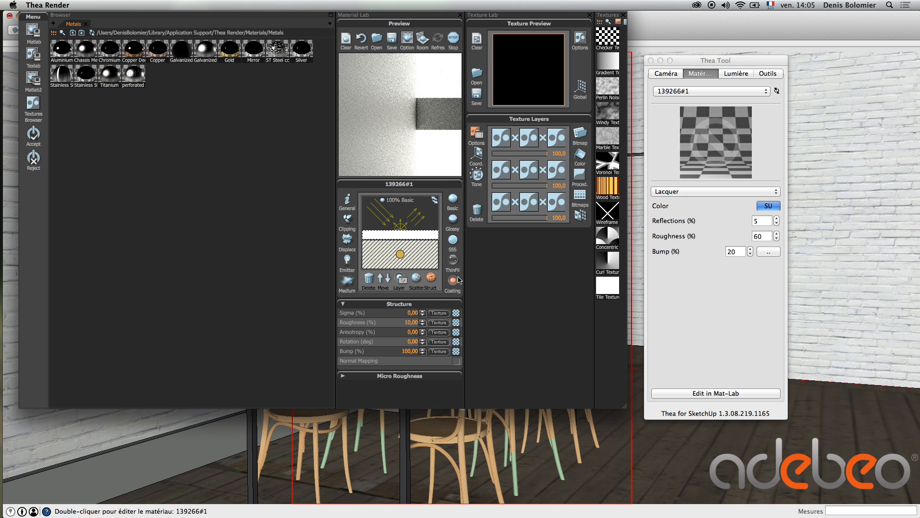
left_click(422, 236)
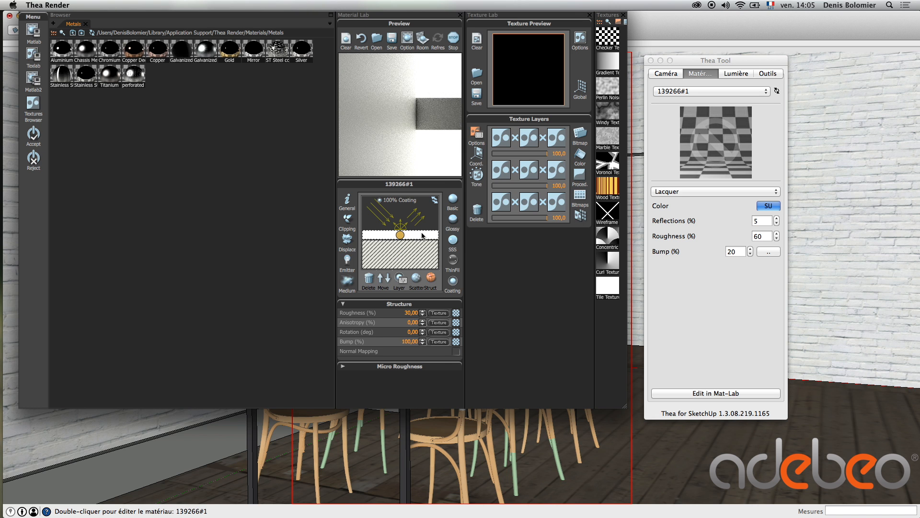
left_click(32, 138)
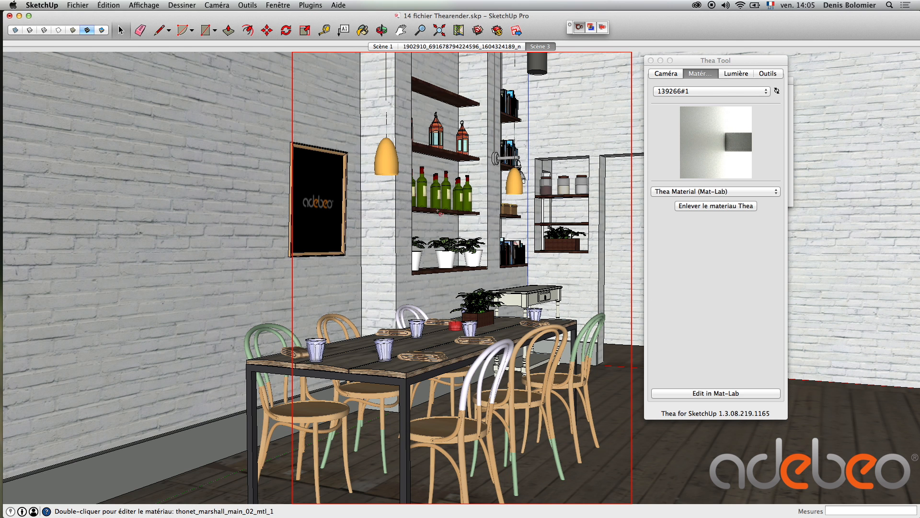
Apply the Metals library's deep copper to the material thonet_marshall_main_01_mtl_1 and accept it
double_click(337, 155)
double_click(403, 173)
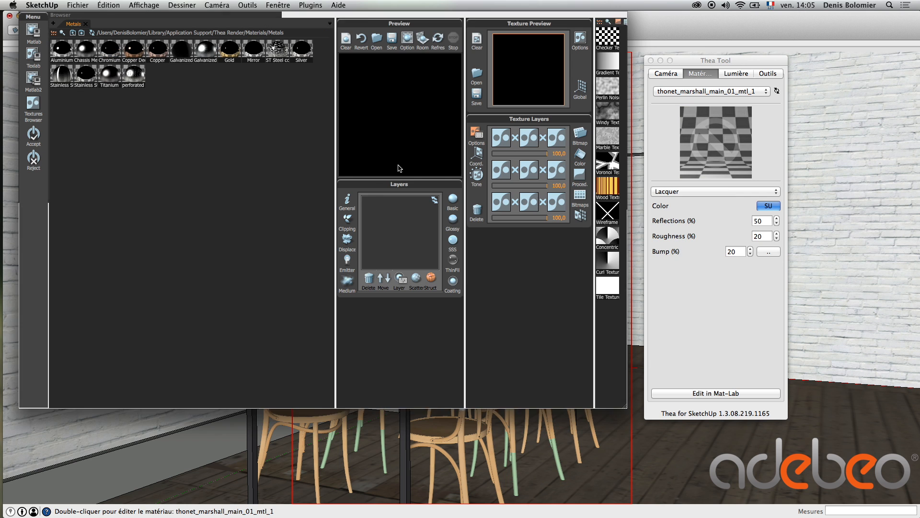
double_click(135, 49)
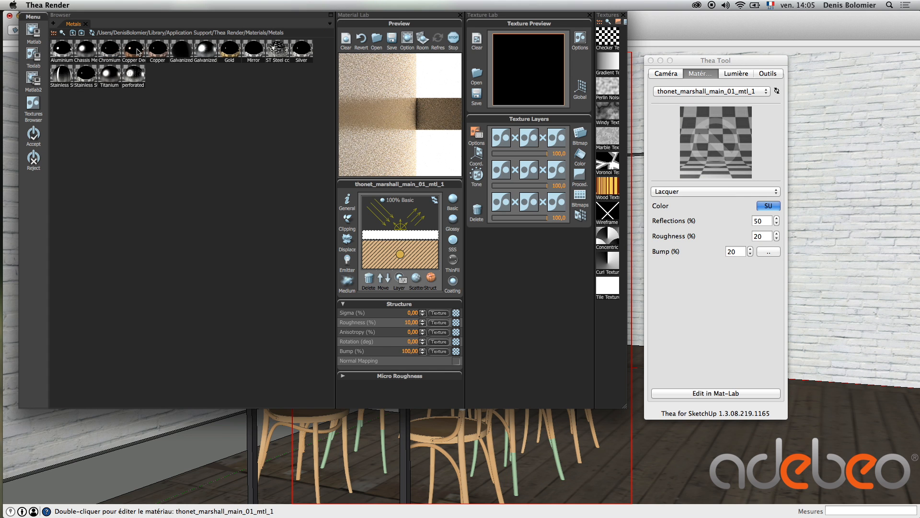
left_click(34, 134)
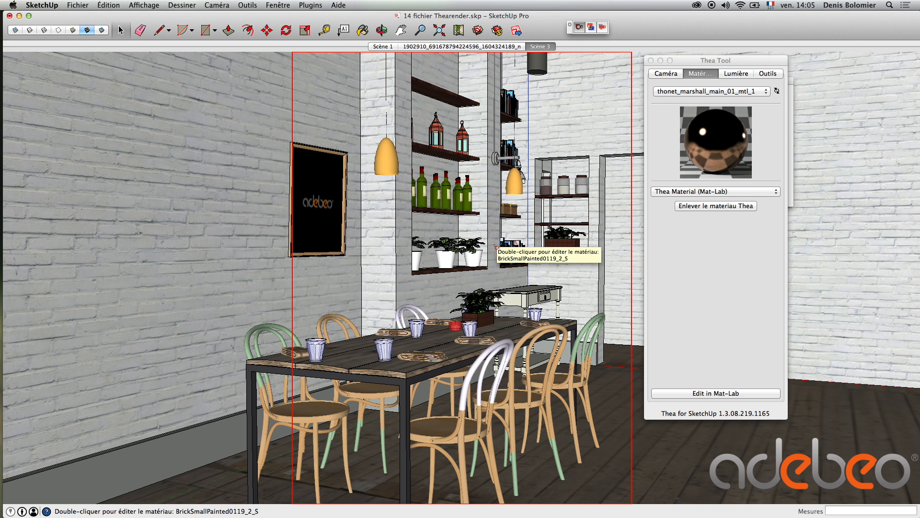
Pick the white plastic from the Thea Basic Plastic collection as the paint material
left_click(450, 260)
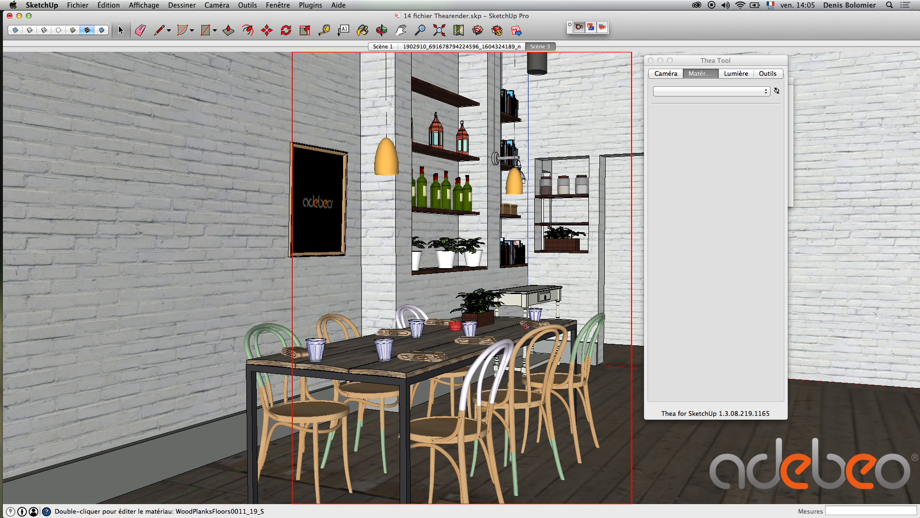
key("b")
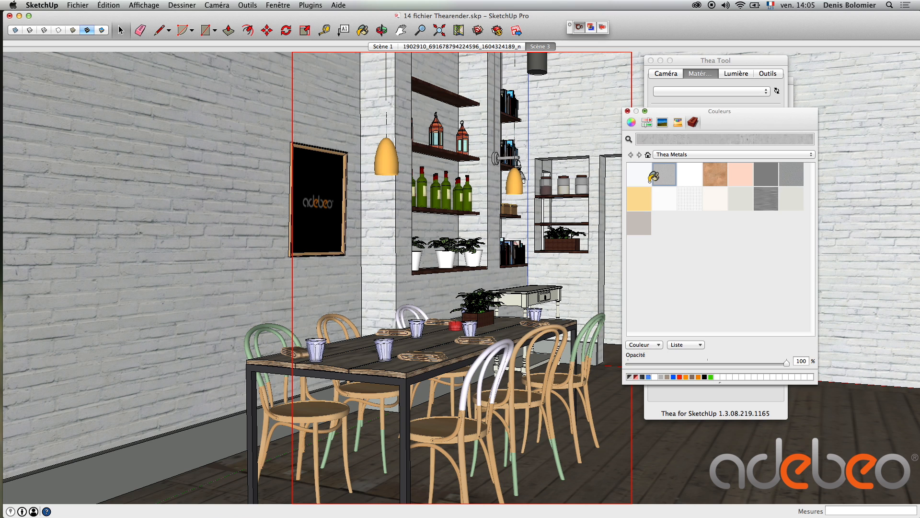
left_click(660, 156)
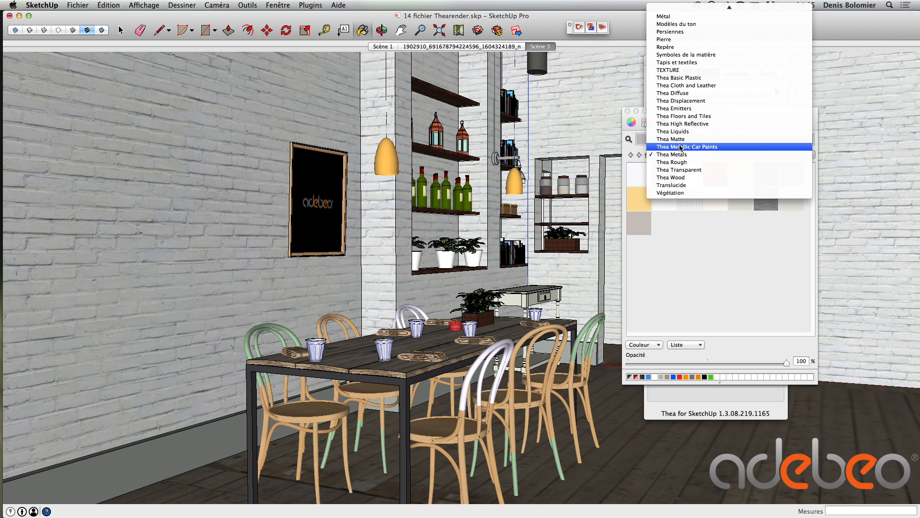
left_click(709, 78)
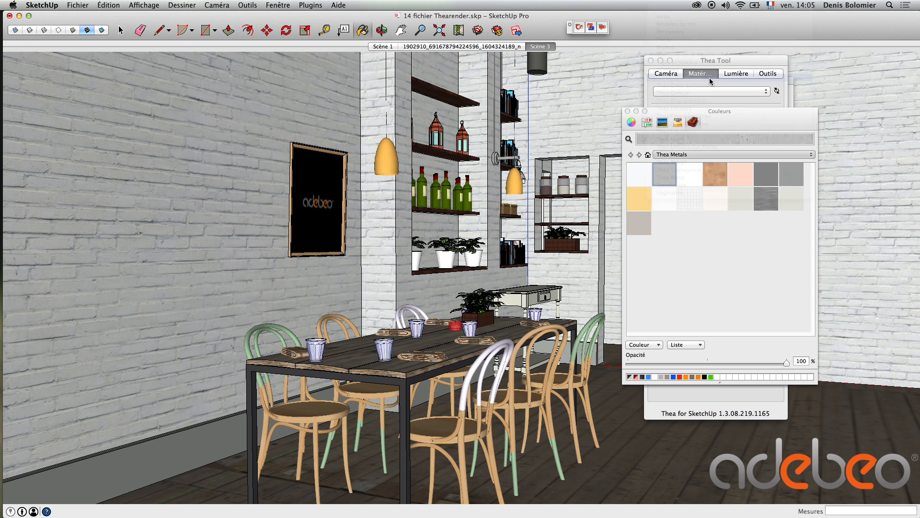
left_click(671, 224)
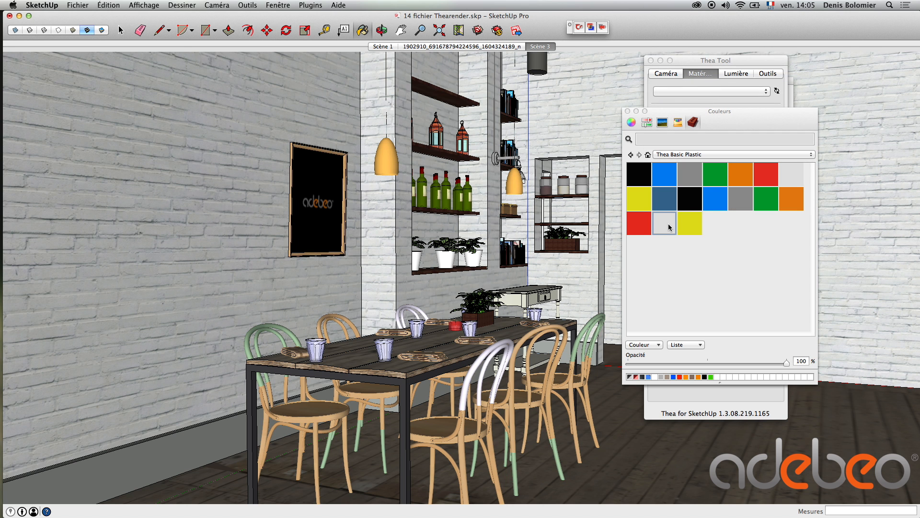
Paint the plant pots on the lower shelf with the white Thea plastic and restore the Scène 3 view
left_click(494, 246)
scroll(453, 255, "up", 5)
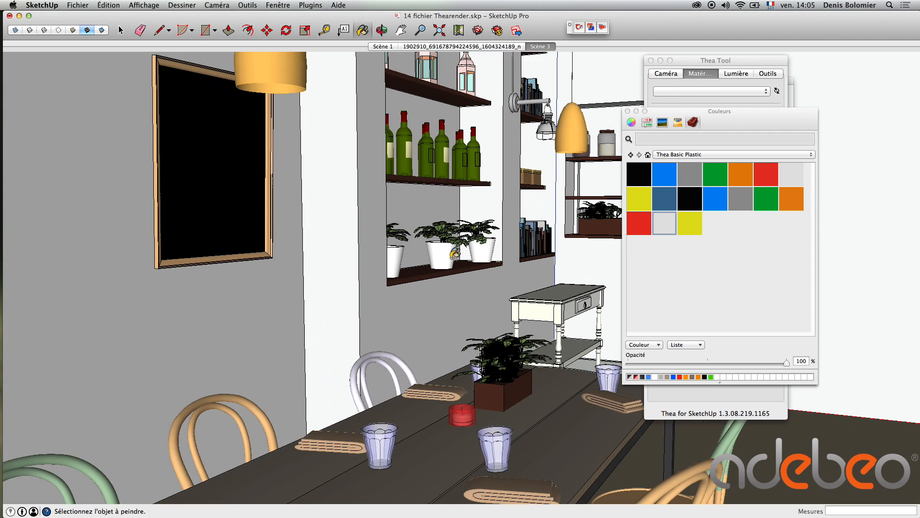
scroll(453, 255, "up", 3)
key("space")
left_click(436, 255)
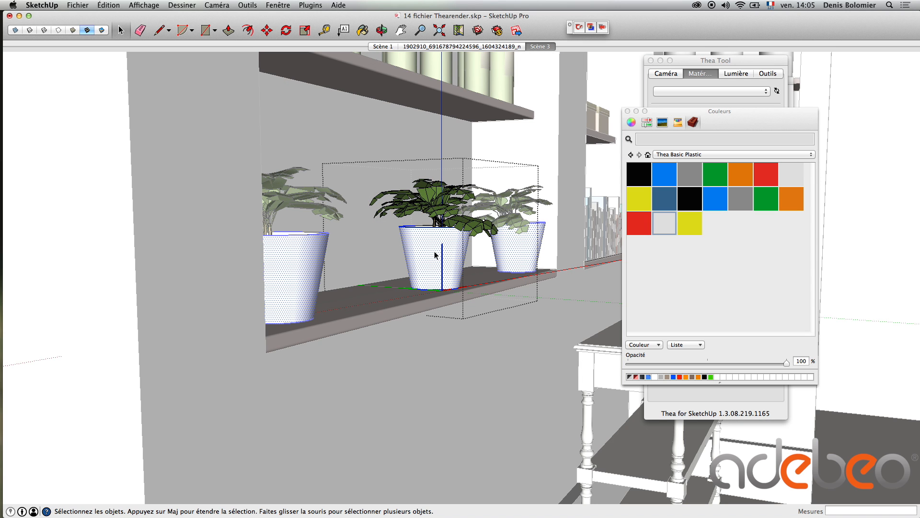
key("b")
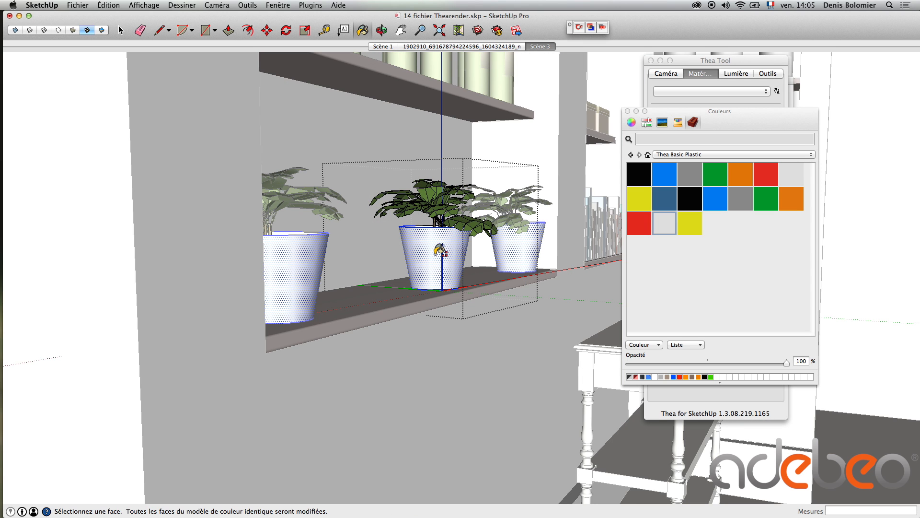
key("space")
key("Escape")
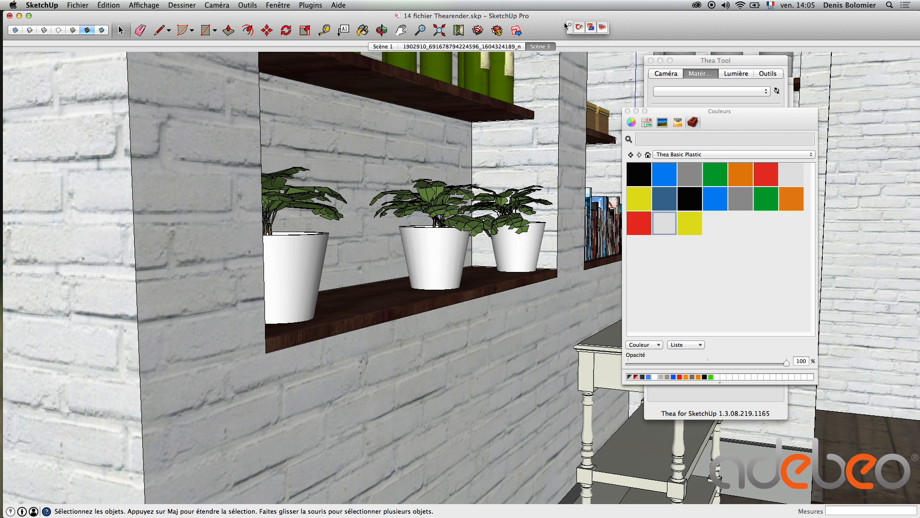
left_click(544, 47)
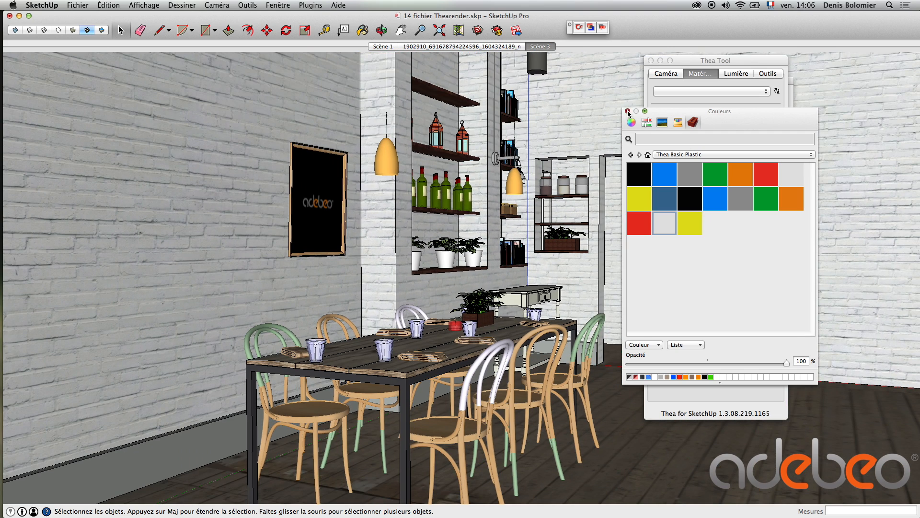
left_click(628, 112)
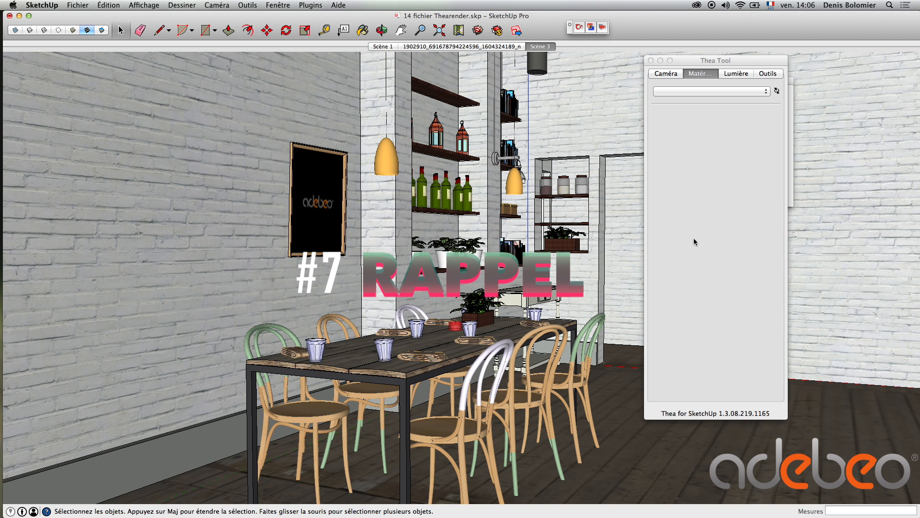
Open the white brick wall's material BrickSmallPainted0119_2_S for editing in Mat-Lab
left_click(374, 275)
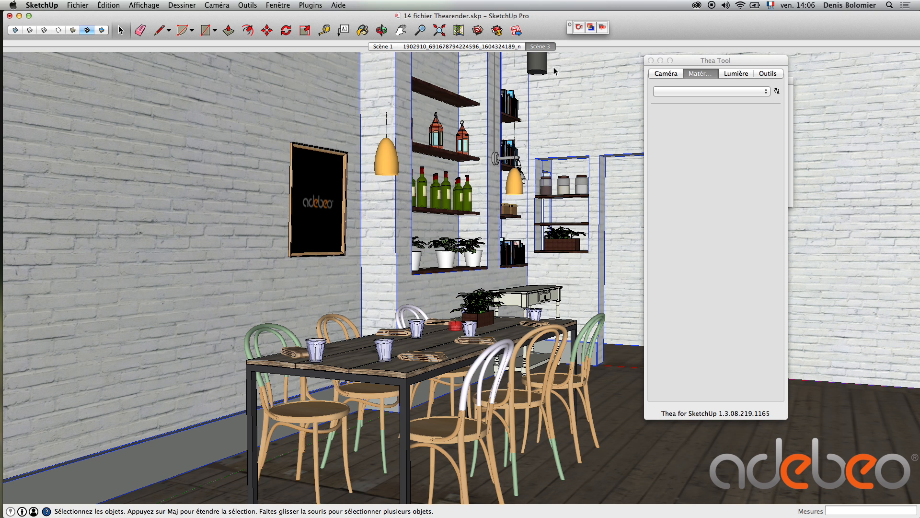
left_click(579, 28)
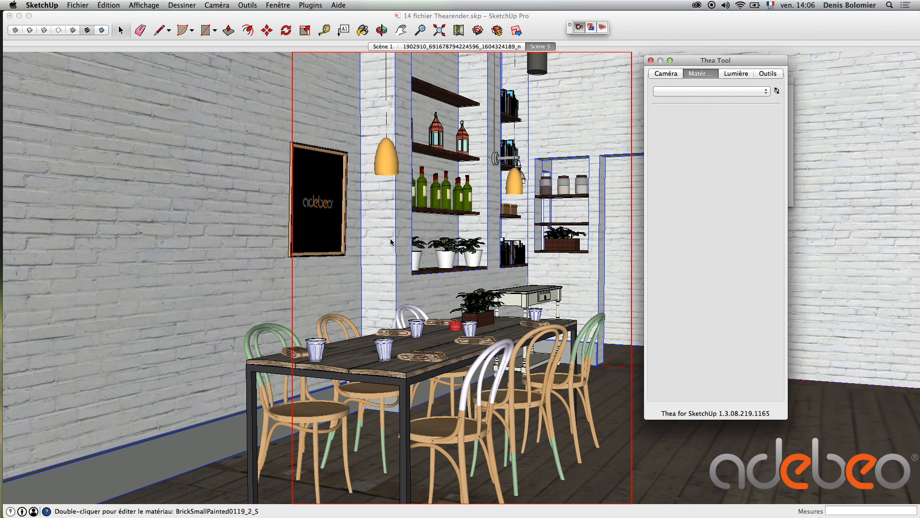
left_click(390, 241)
double_click(390, 240)
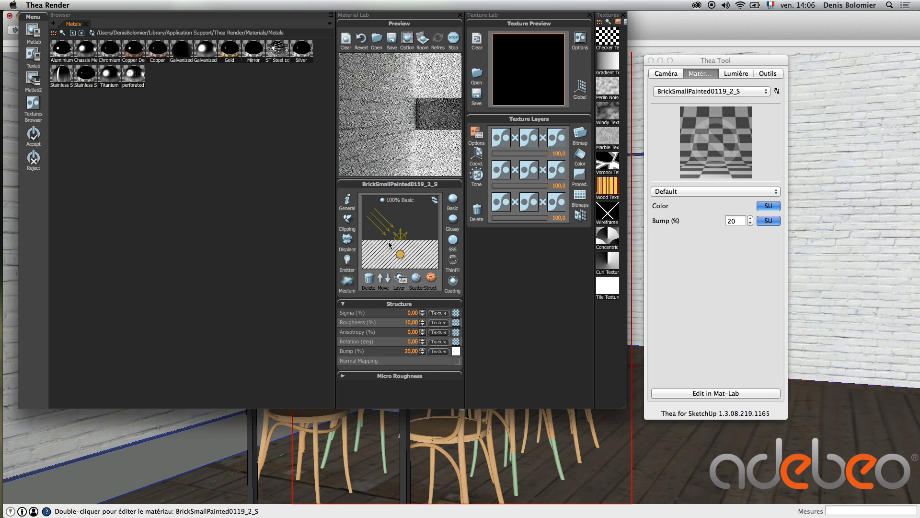
Try a coating layer on the brick material and delete it
left_click(454, 282)
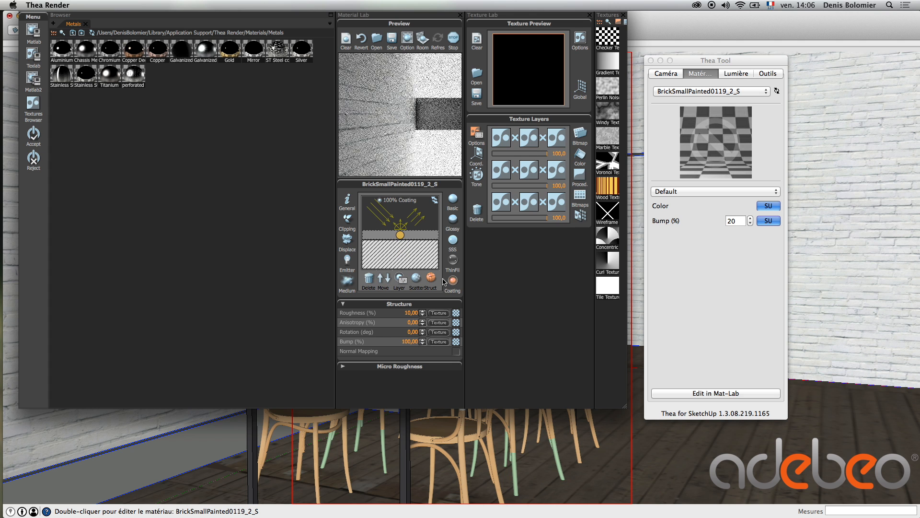
left_click(368, 278)
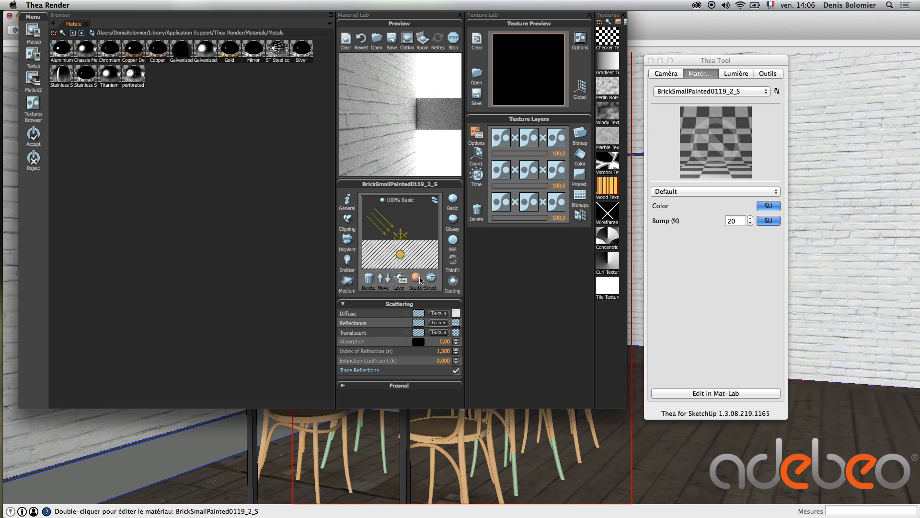
Examine the tone mapping settings of the bitmap in the brick material's diffuse texture
left_click(438, 313)
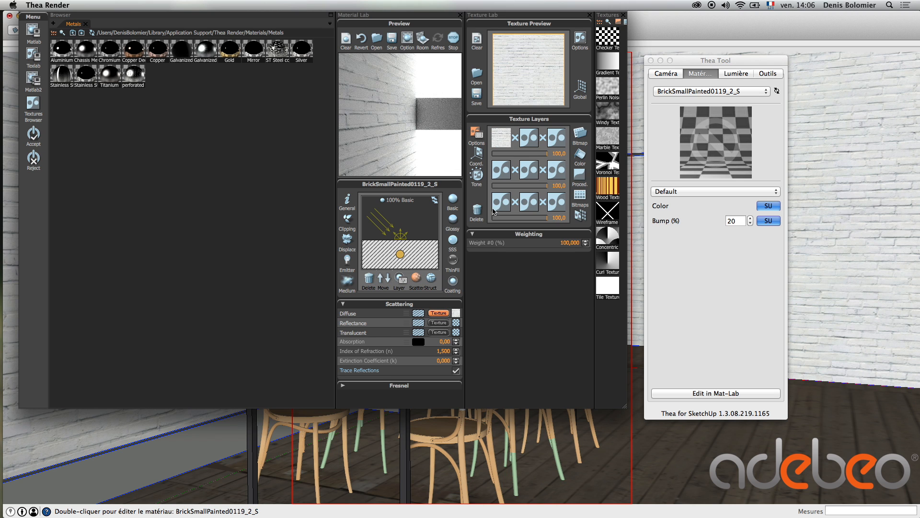
left_click(507, 137)
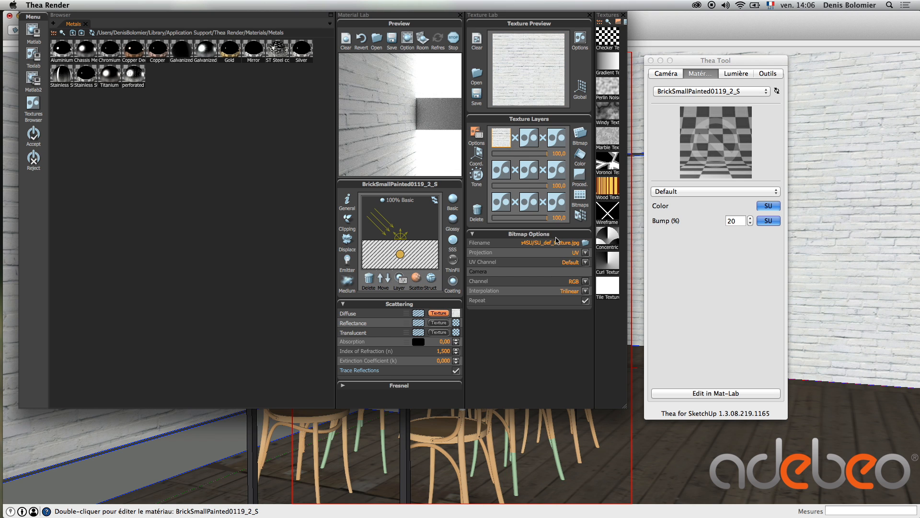
left_click(477, 175)
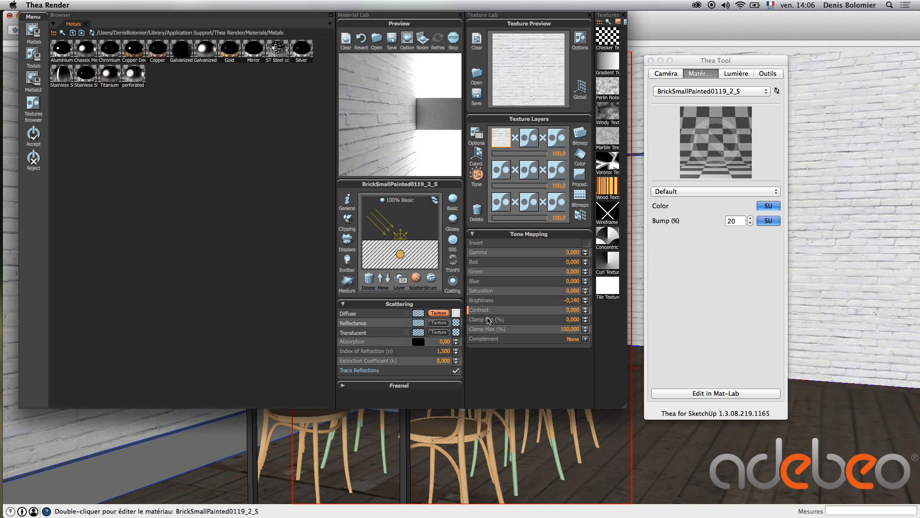
Examine the bump texture in the brick material's structure settings, and return to its scattering settings
left_click(435, 279)
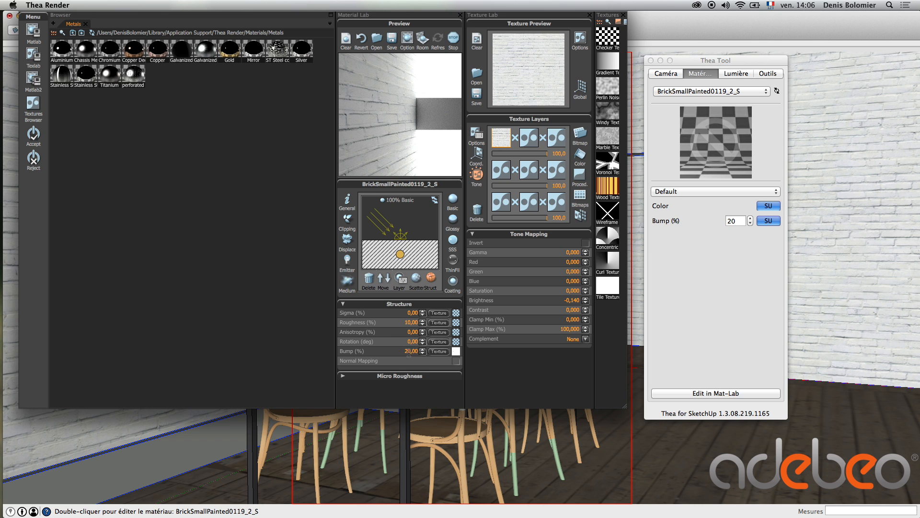
left_click(437, 352)
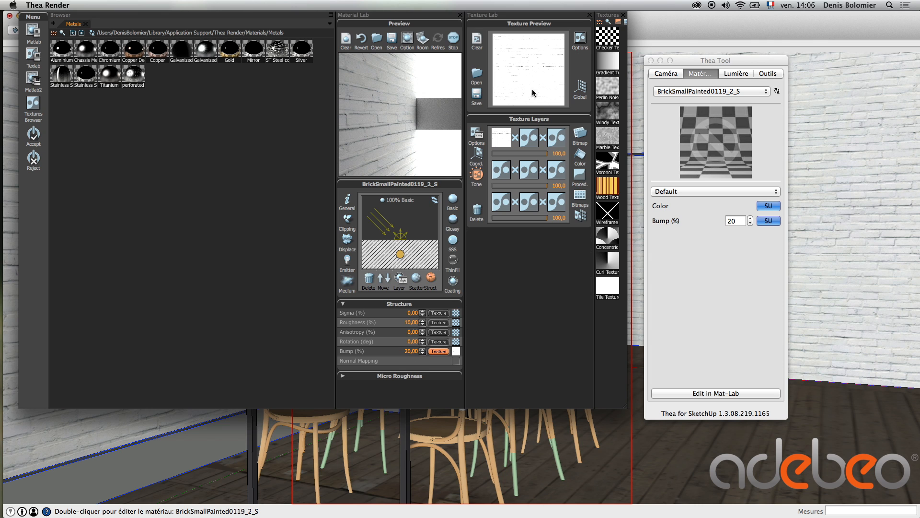
left_click(420, 278)
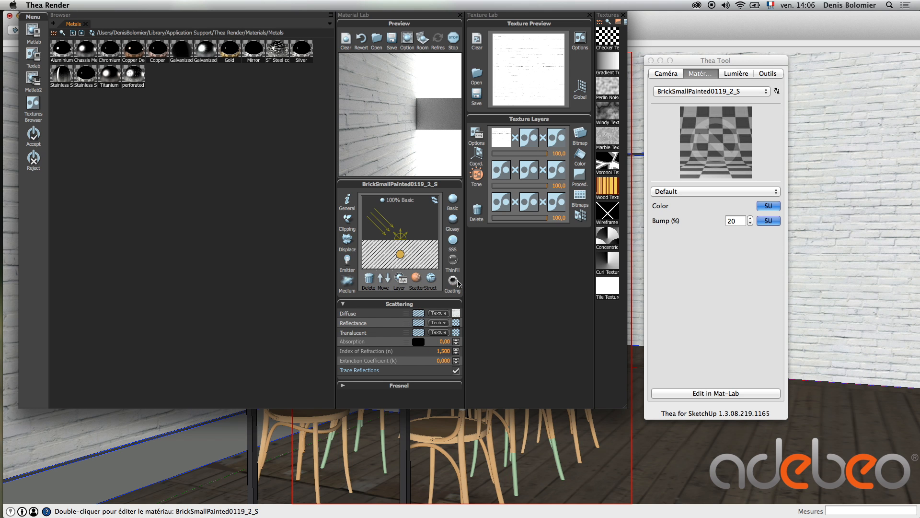
Try a coating layer on the brick material, review its scattering and roughness settings, and delete the layer
left_click(453, 281)
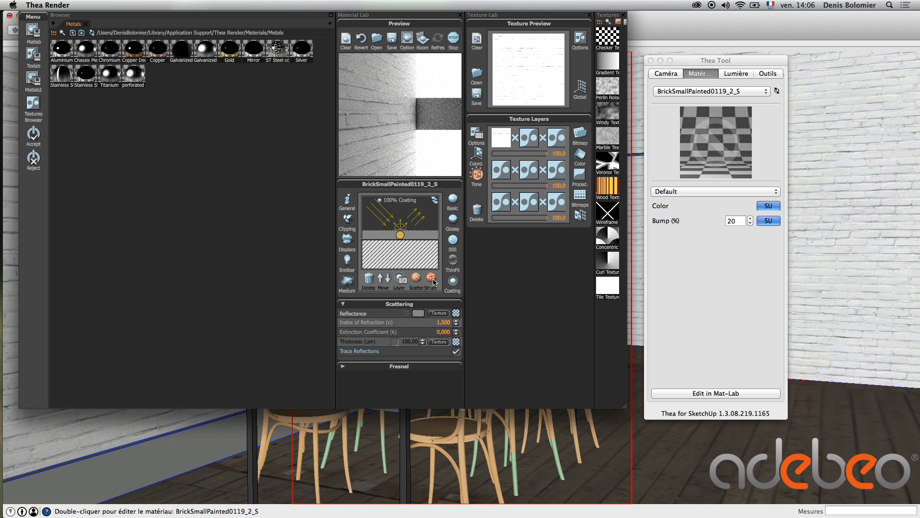
left_click_drag(435, 323, 454, 322)
left_click(417, 280)
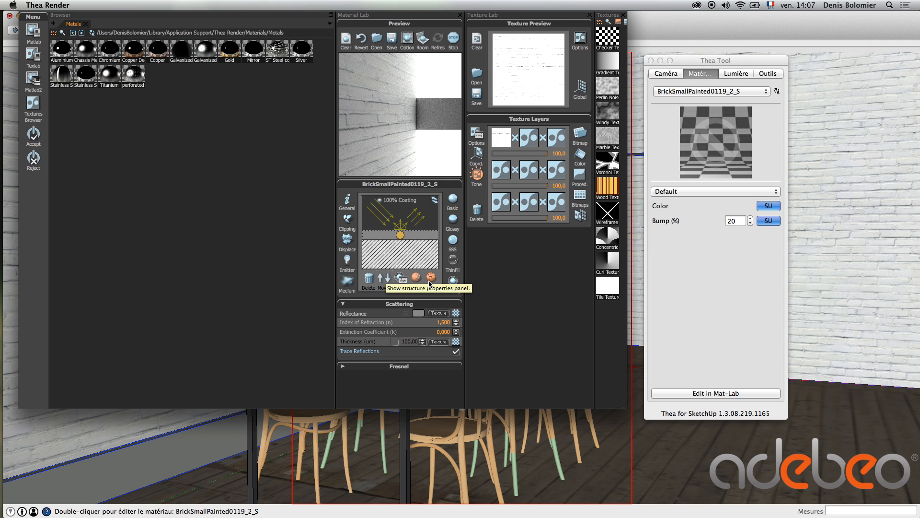
left_click(430, 282)
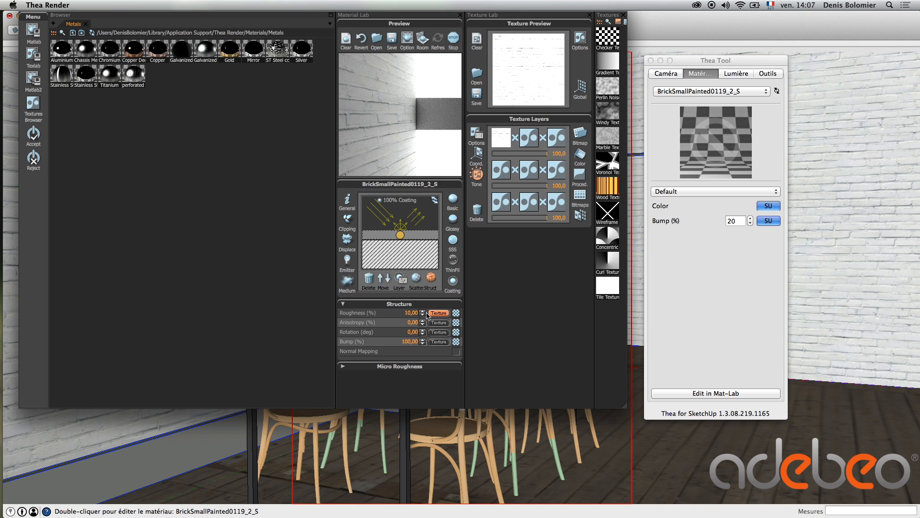
left_click_drag(410, 314, 403, 313)
left_click(370, 282)
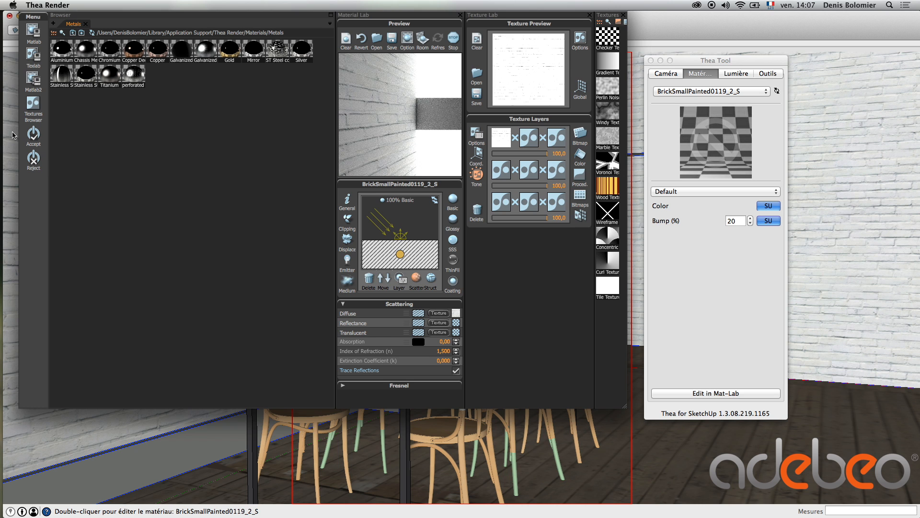
Accept the edited brick material and return to the SketchUp model
left_click(33, 135)
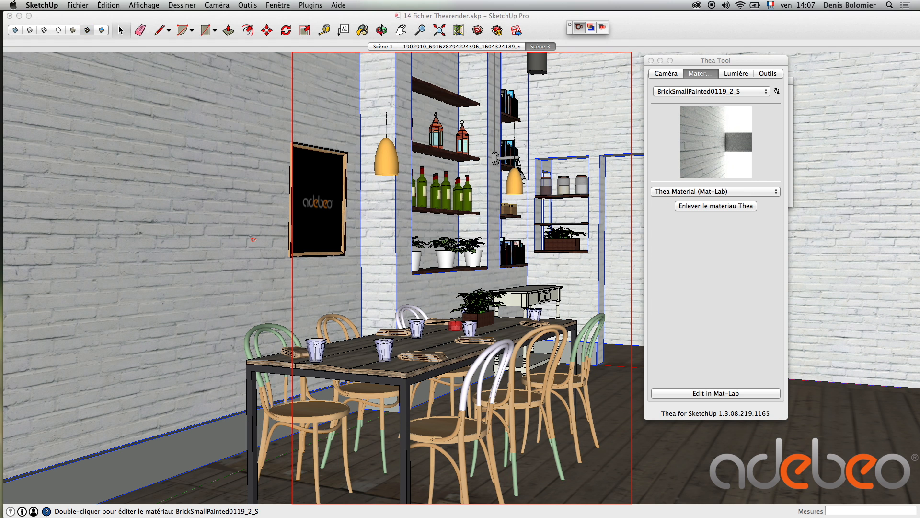